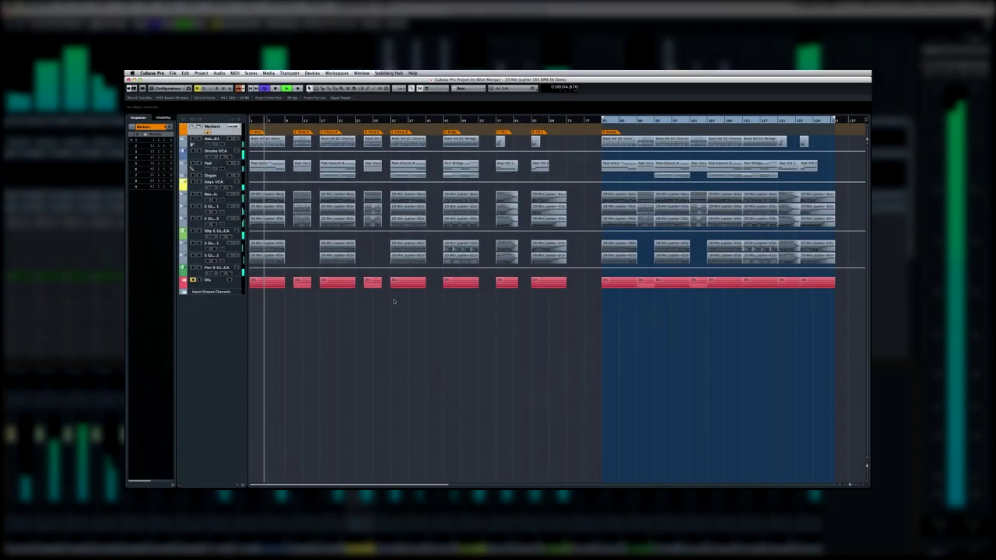
Step: Select the events of the chorus section before the bridge across all tracks and move them up against the bridge
mouse_move(441, 329)
mouse_down()
mouse_move(403, 272)
mouse_move(390, 129)
mouse_move(414, 140)
mouse_up()
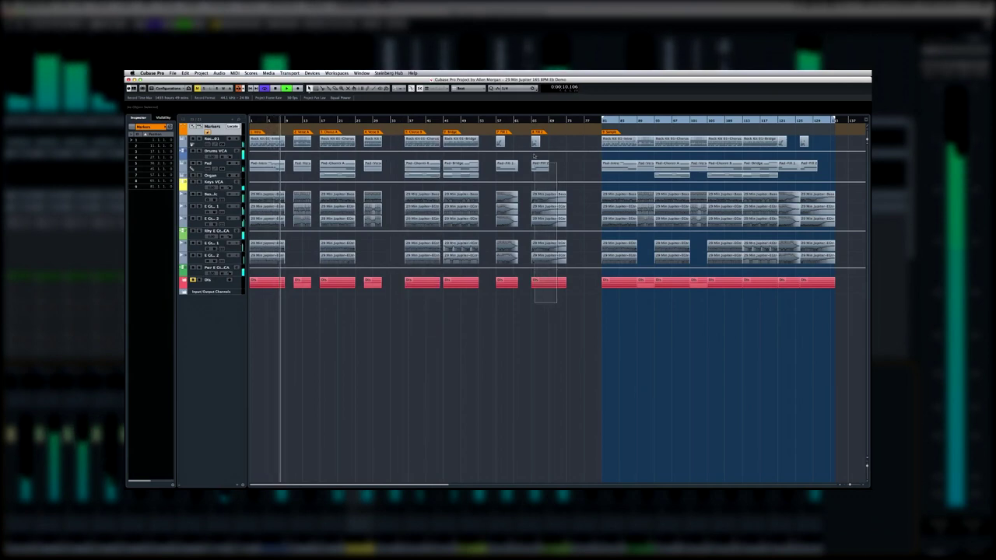
click(536, 143)
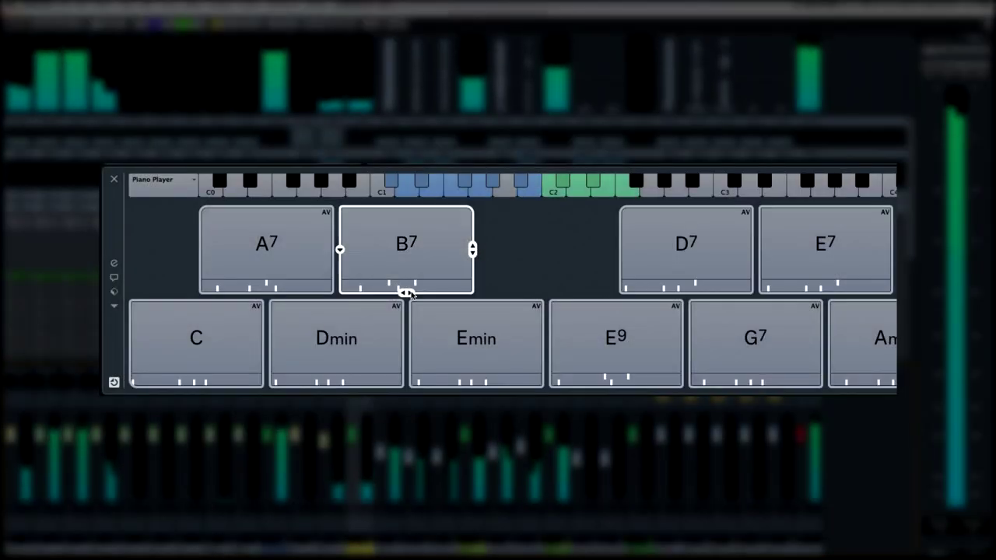
Step: Add tension to the B7 chord pad to get B7/♯9 and change its voicing
click(410, 292)
drag(408, 292, 409, 291)
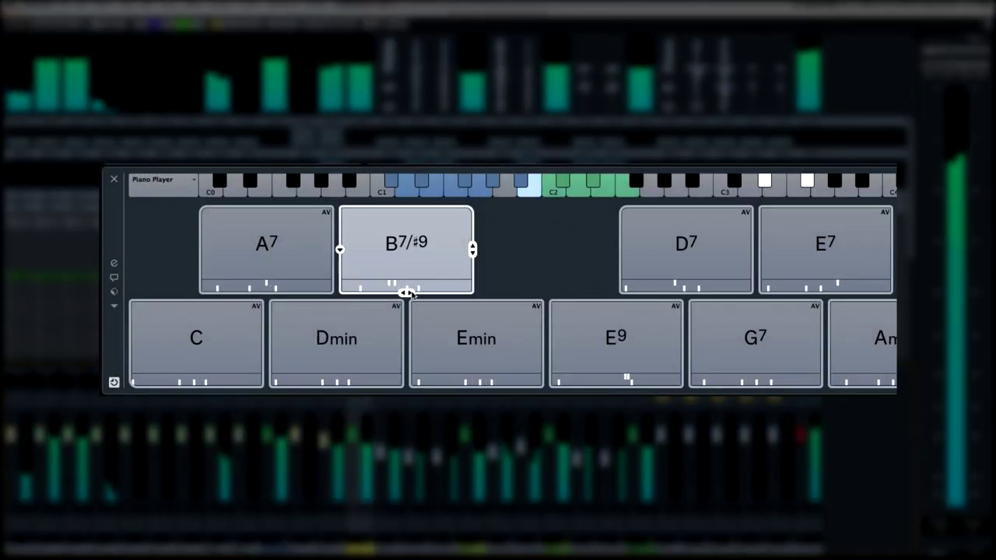
click(472, 253)
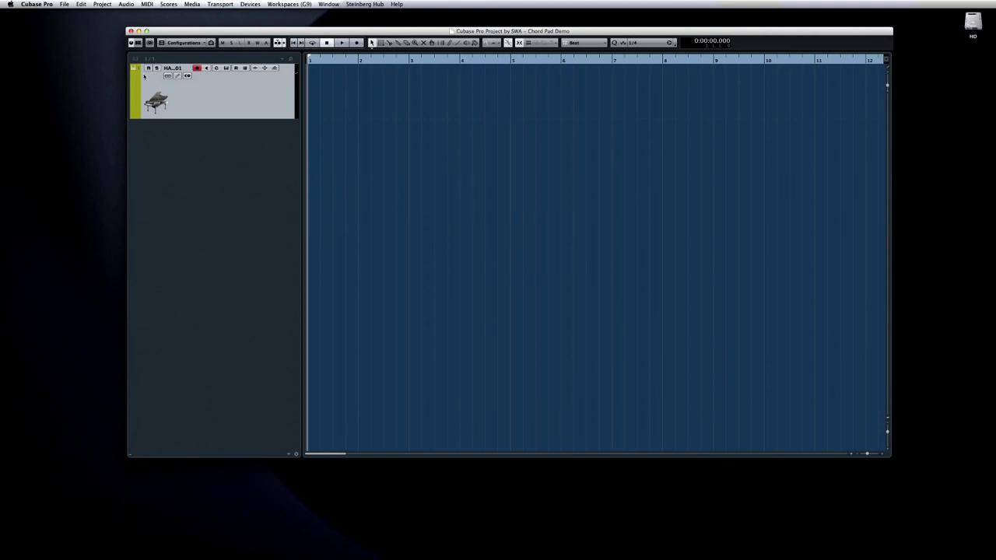
Step: Show the Chord Pads below the project and play the Dmin, B7/13 and Emin pads
click(104, 6)
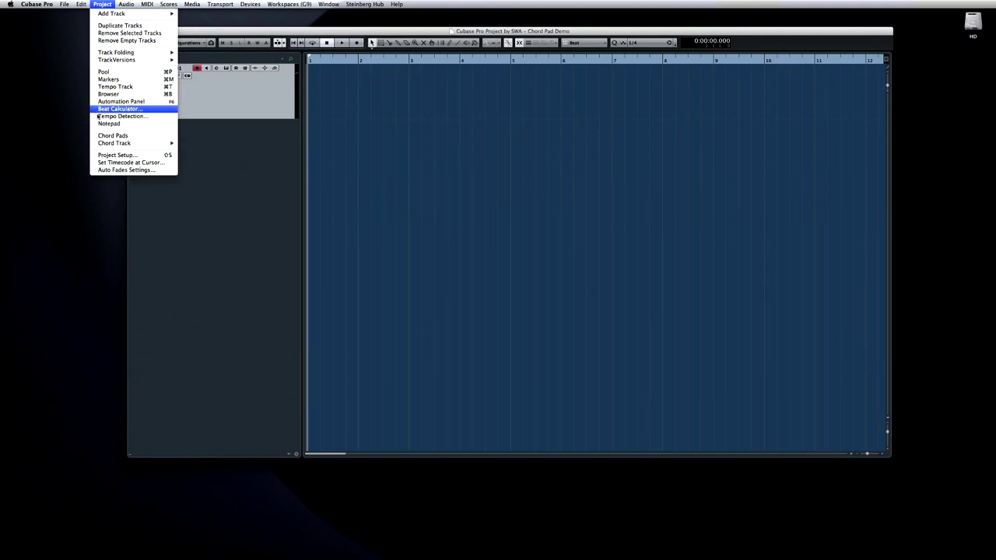
click(145, 138)
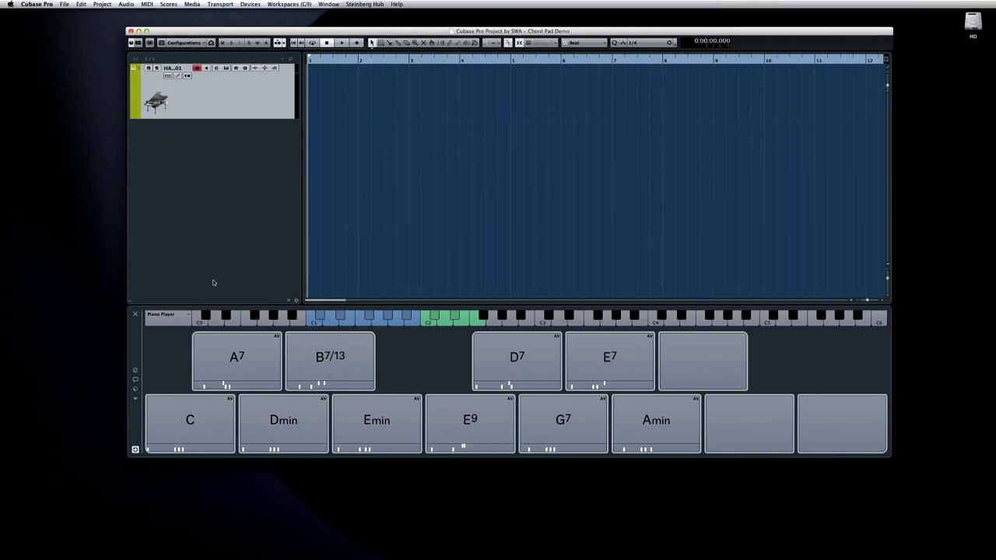
click(299, 433)
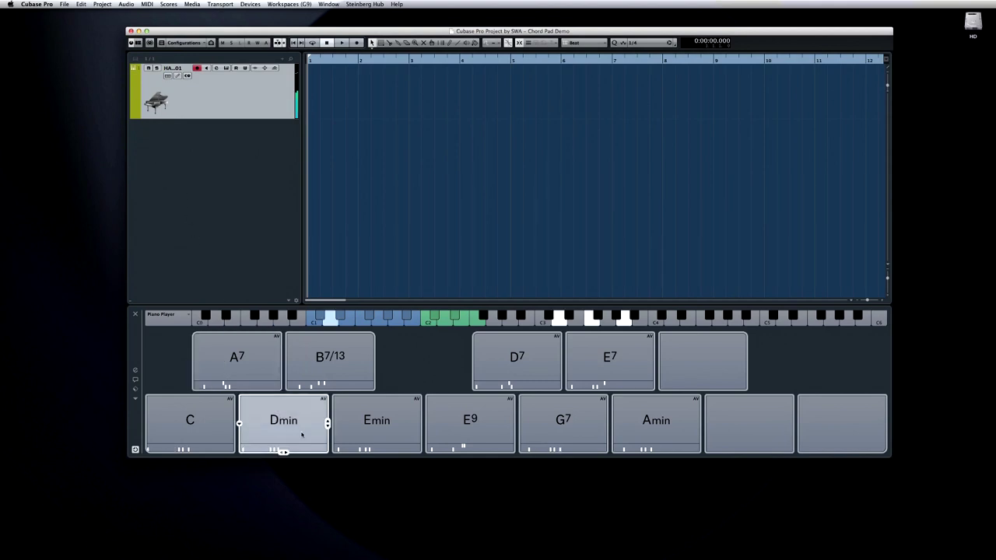
click(340, 361)
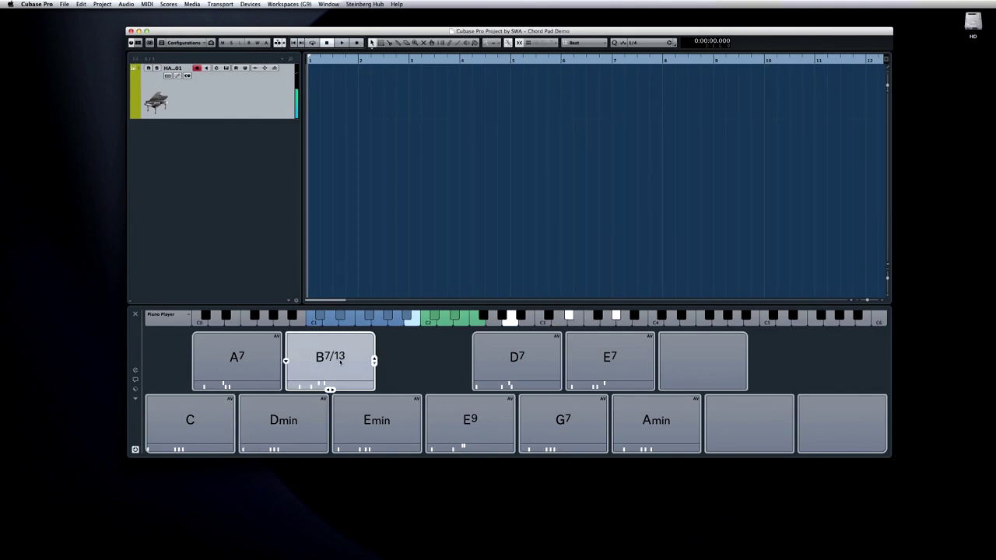
click(384, 420)
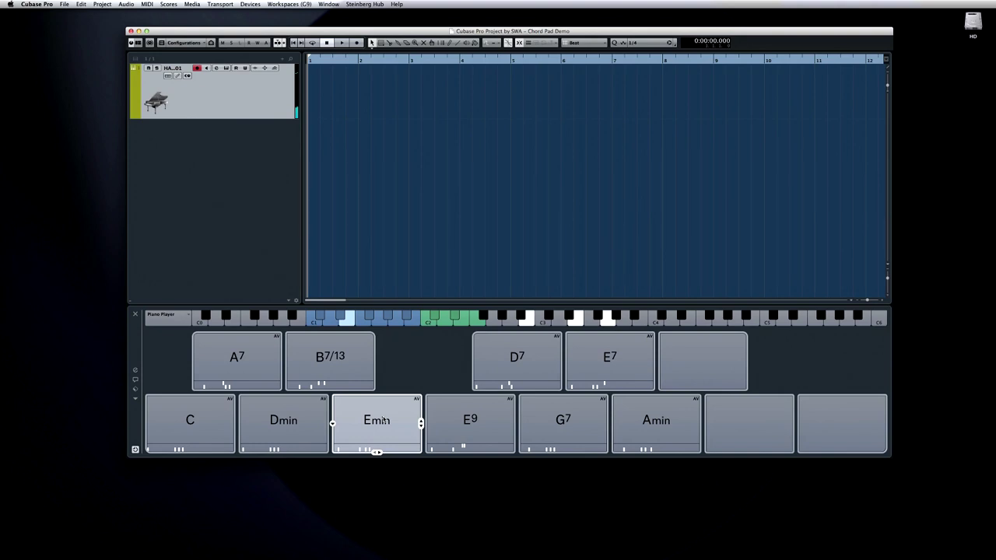
click(334, 361)
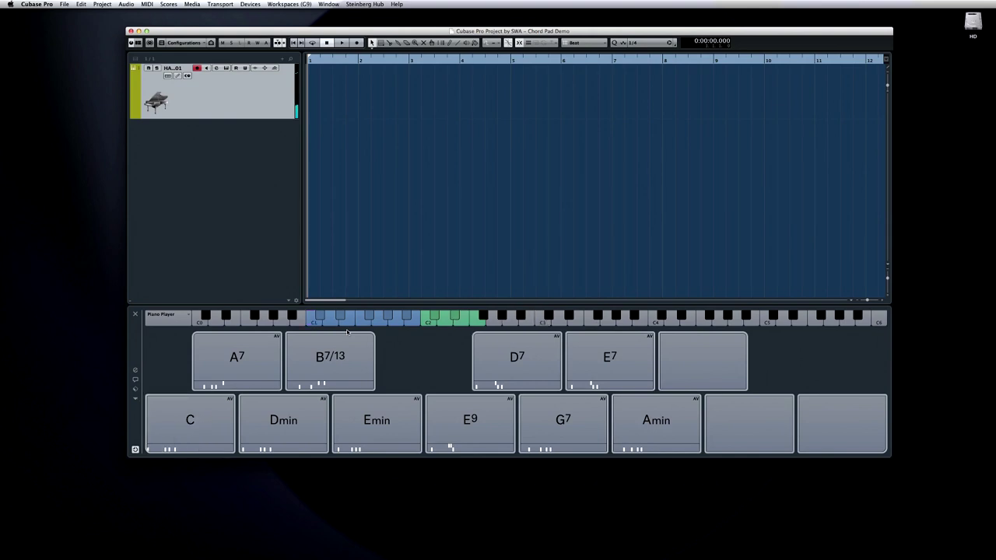
Step: Change the voicing of the B7/13 chord pad several times
mouse_move(369, 374)
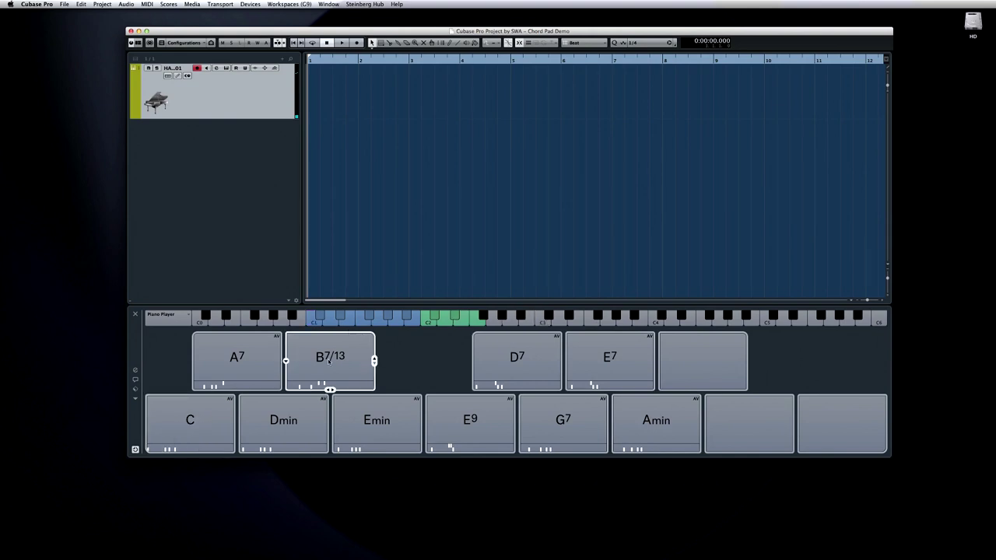
click(374, 360)
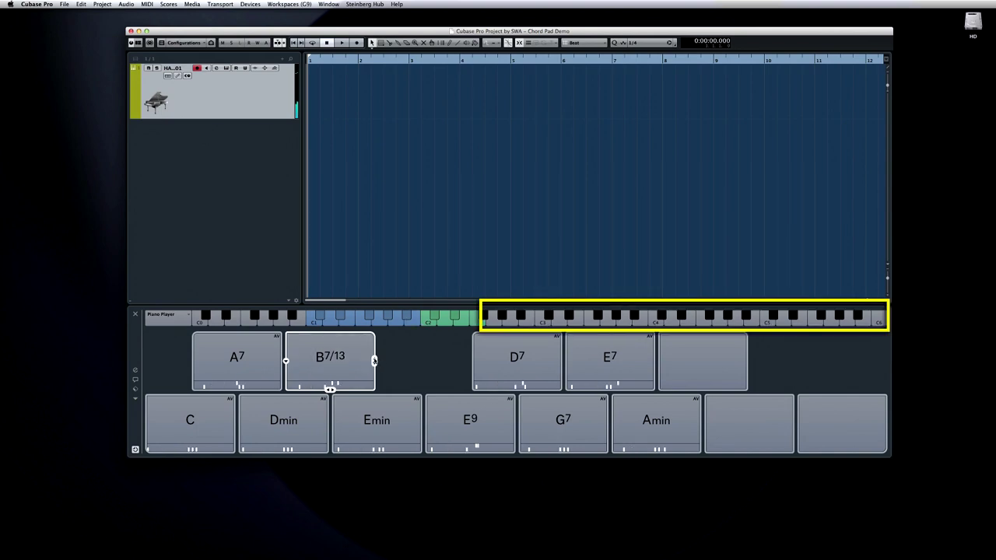
click(374, 360)
click(374, 360)
Step: Cycle the D7 chord pad through several different voicings, from high to low
click(562, 361)
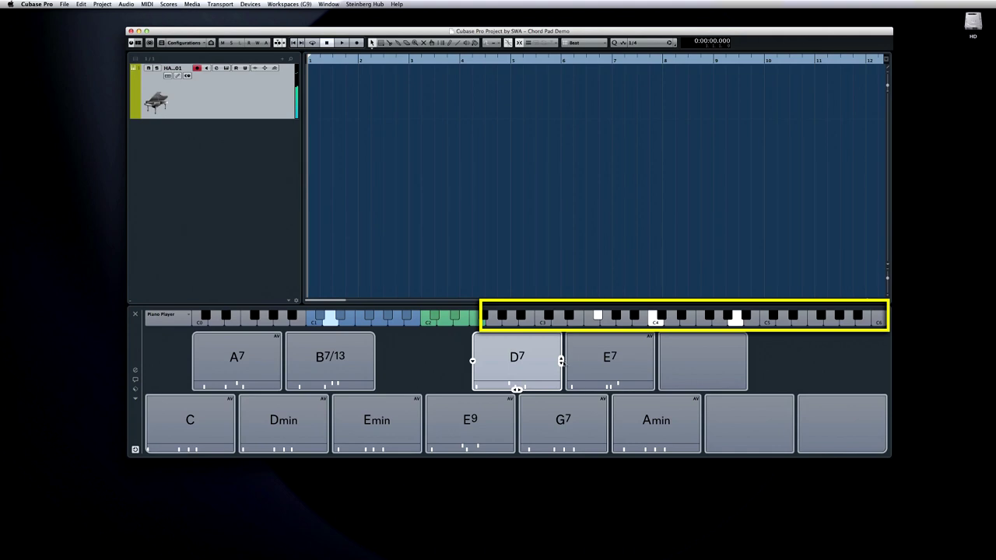
click(562, 362)
click(561, 363)
click(562, 362)
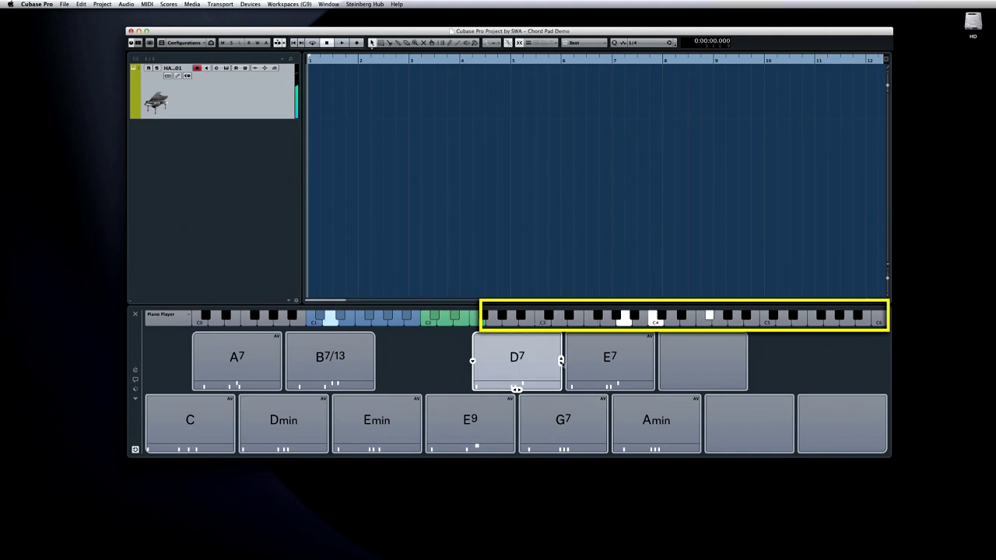
click(560, 362)
click(561, 363)
click(561, 362)
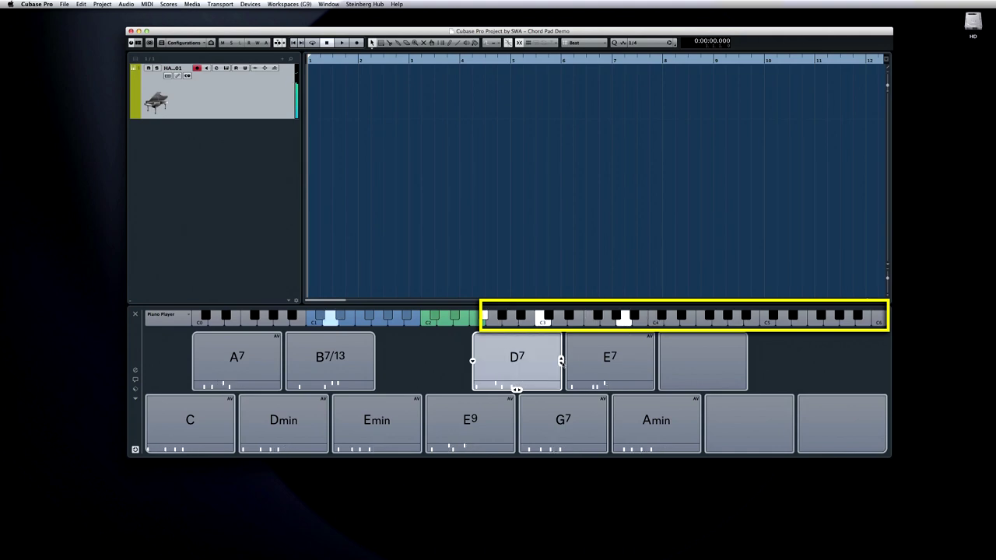
click(562, 361)
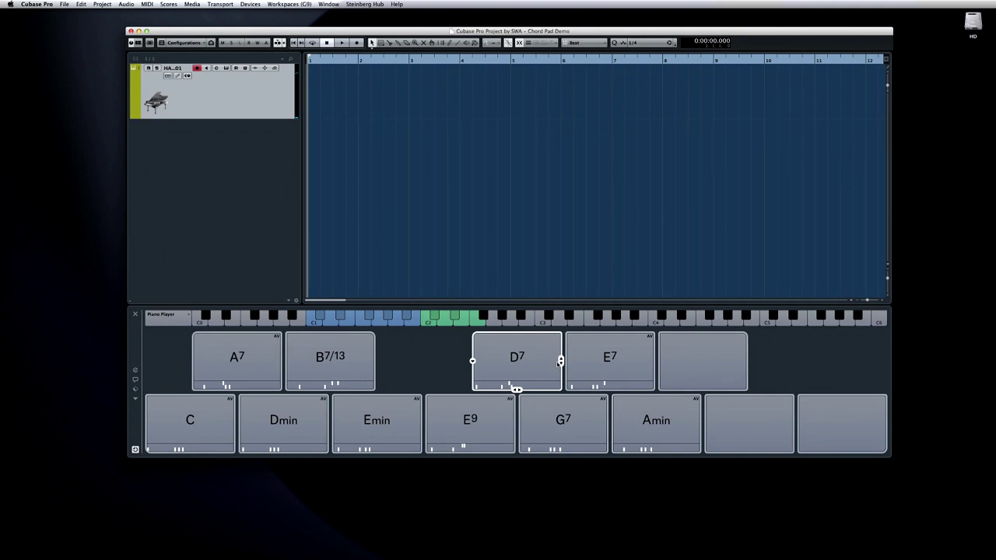
Step: Set the B7/13 chord pad as the Adaptive Voicings Reference
click(338, 361)
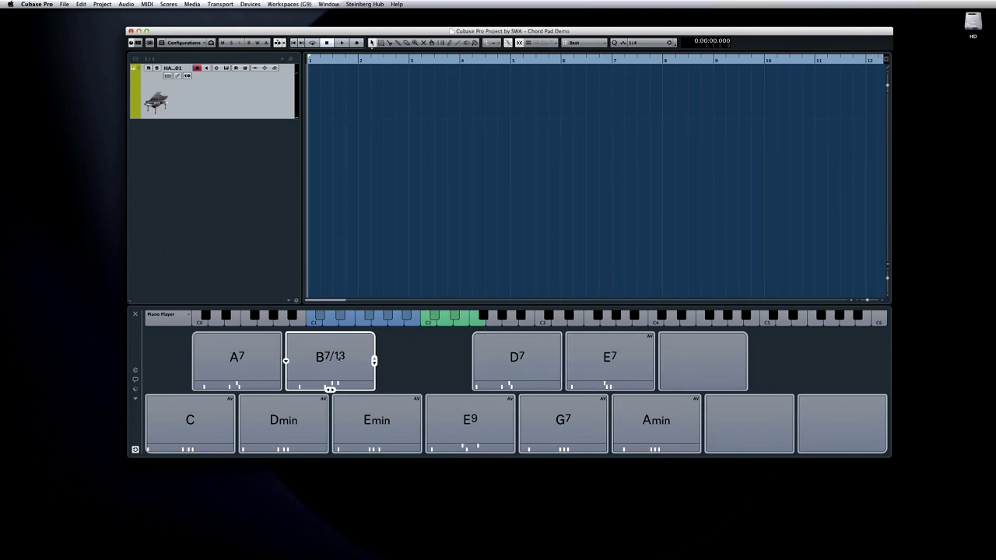
right_click(355, 352)
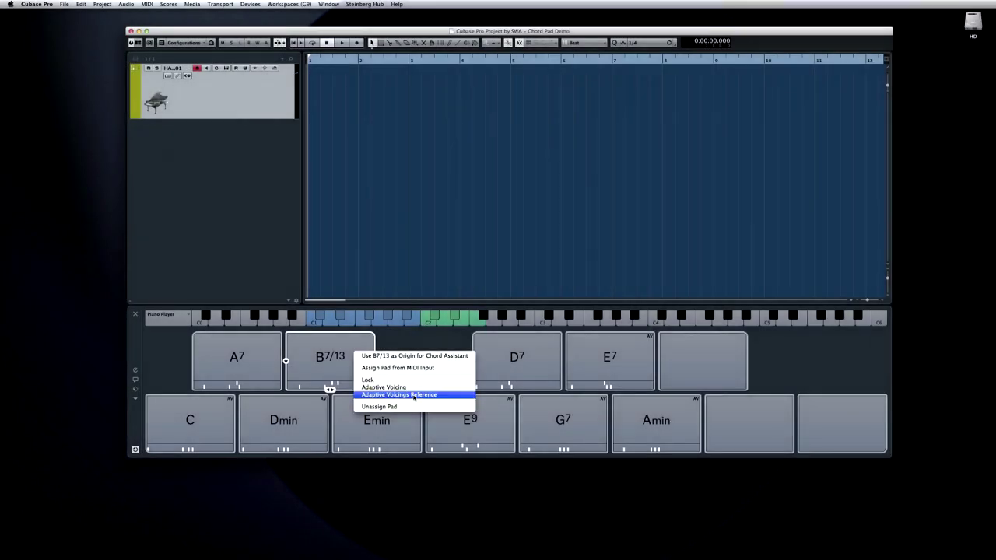
click(549, 408)
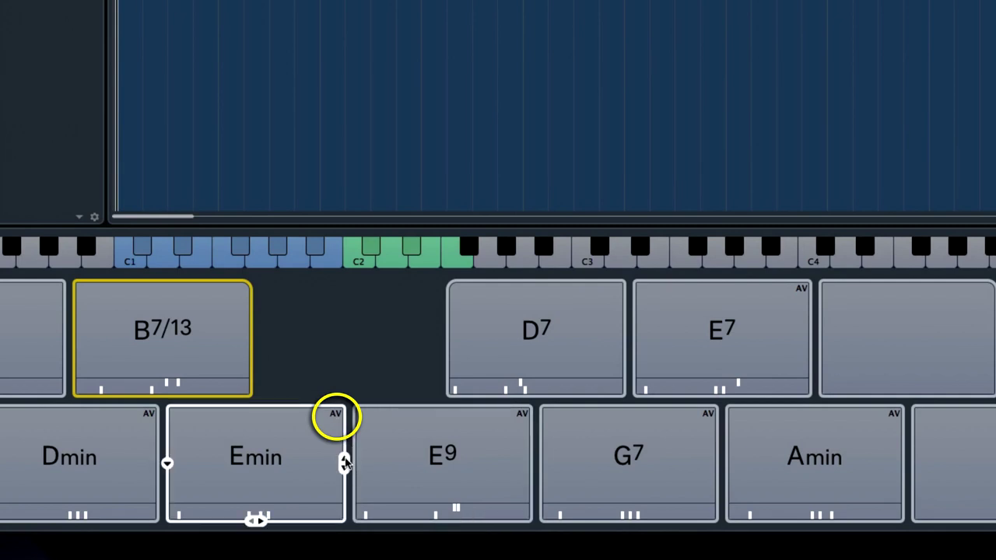
Step: Step the Emin chord pad through several different voicings, from high to low
click(345, 463)
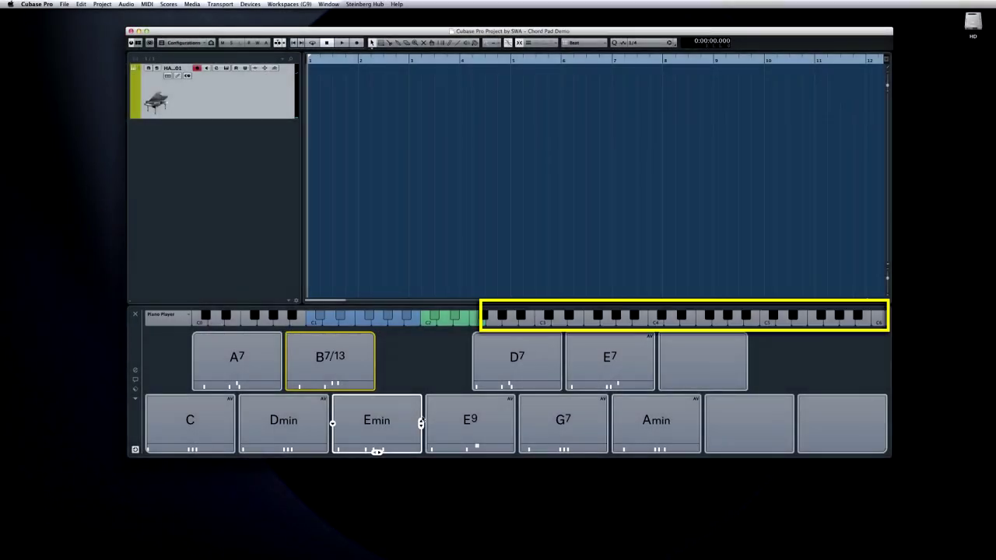
click(414, 409)
click(421, 424)
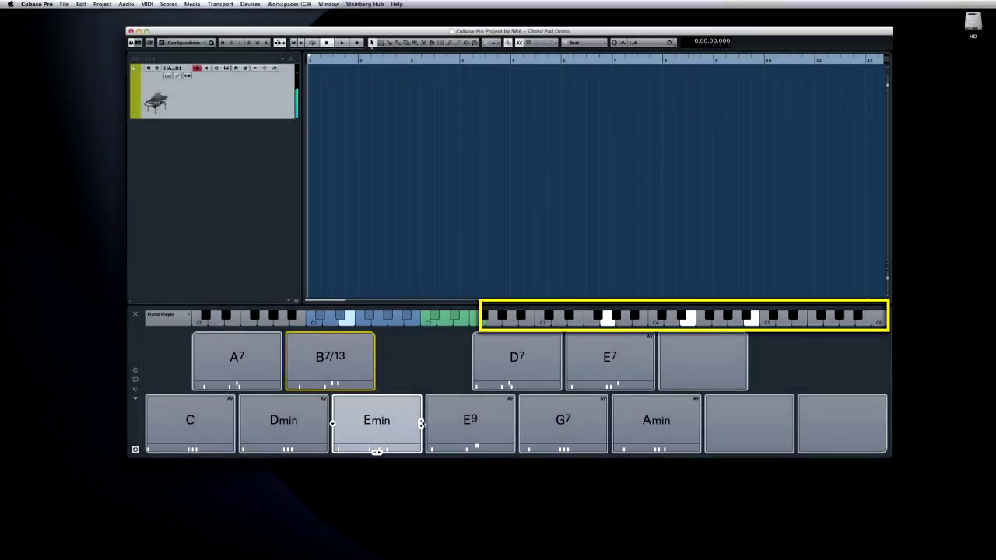
click(421, 426)
click(421, 426)
click(421, 426)
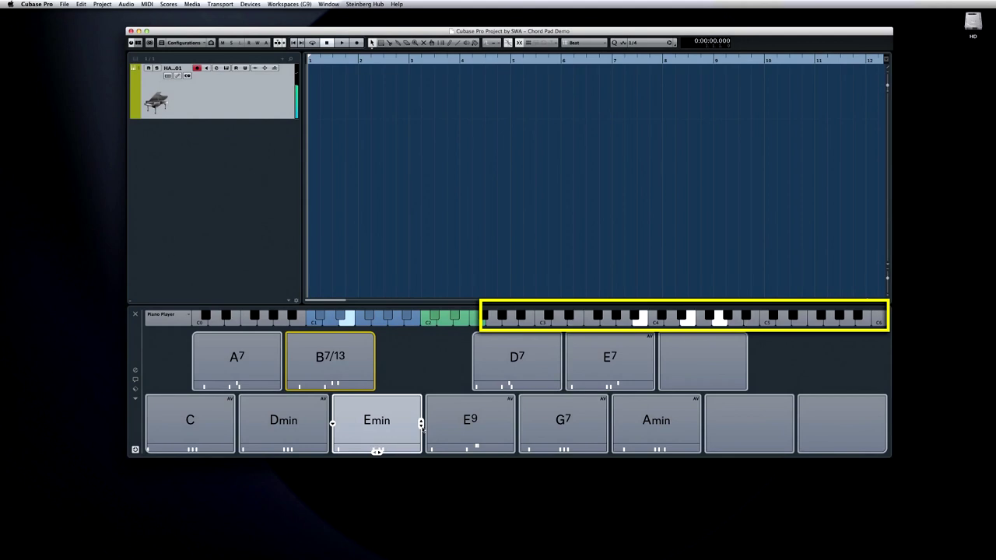
click(421, 427)
click(421, 426)
click(421, 426)
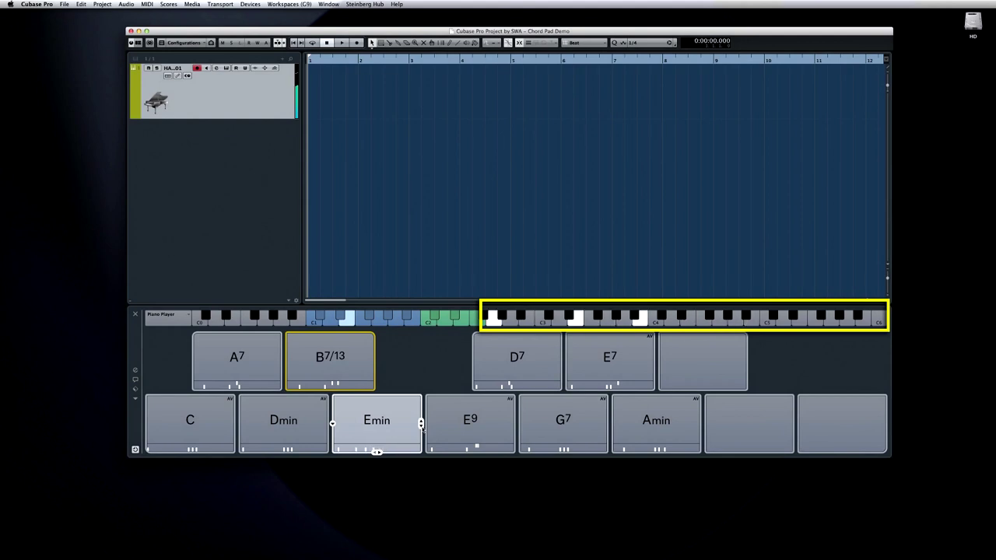
drag(376, 451, 376, 452)
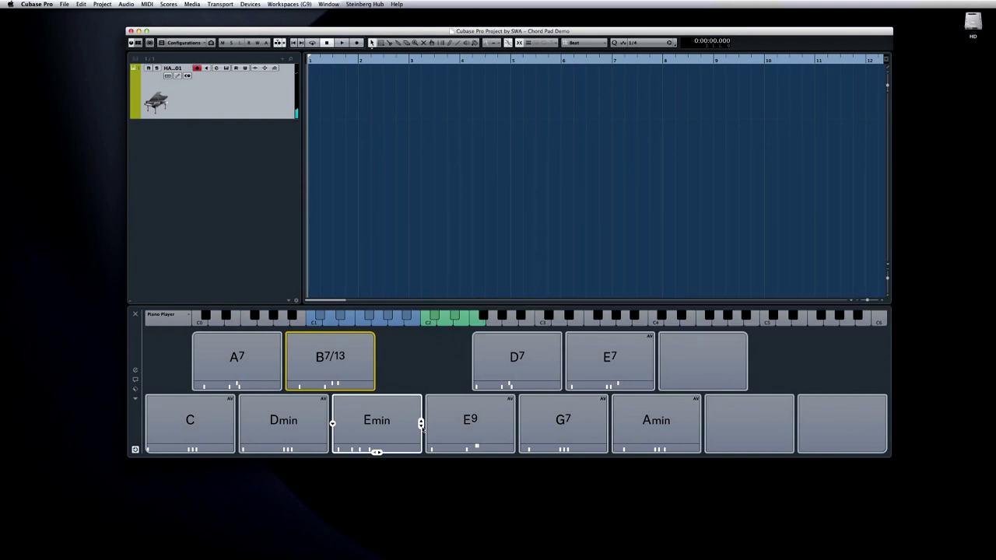
Step: Record a performance of about six bars on the piano track with the Emin pad in changing voicings, and stop recording
key(KP_Multiply)
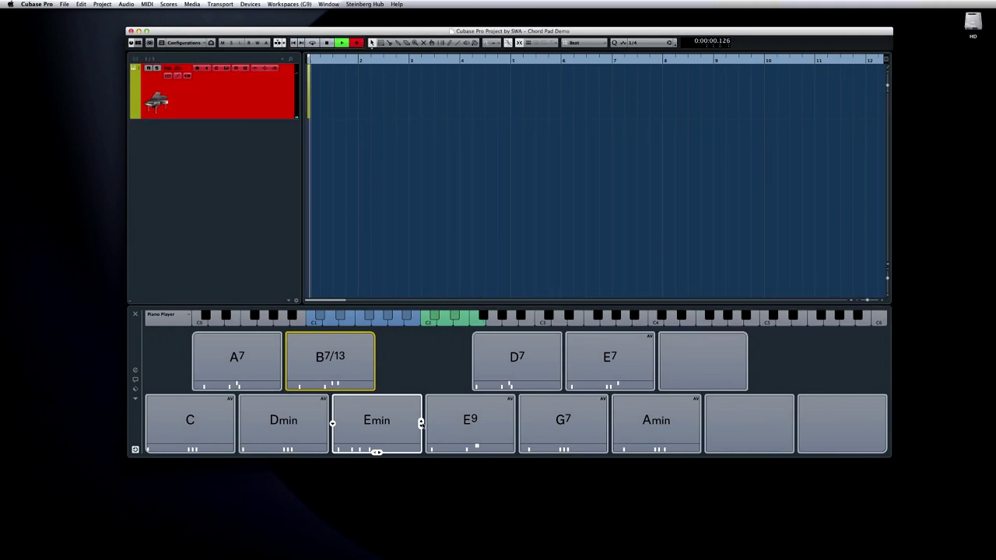
drag(376, 451, 376, 451)
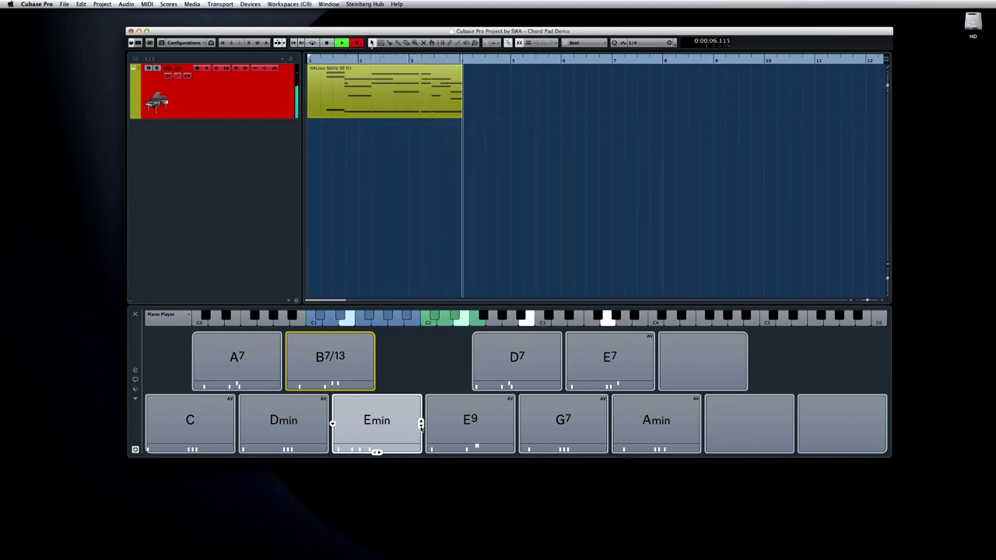
click(376, 452)
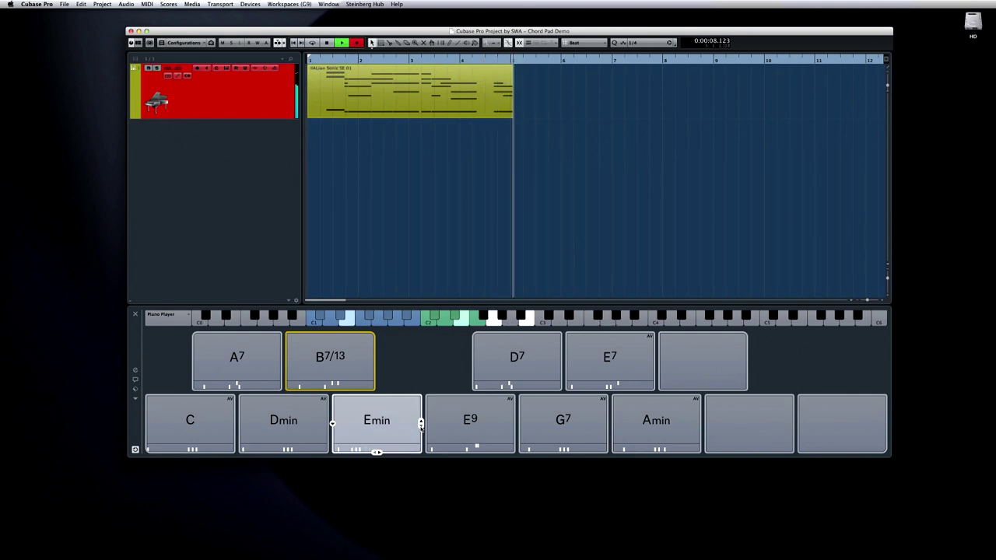
click(376, 451)
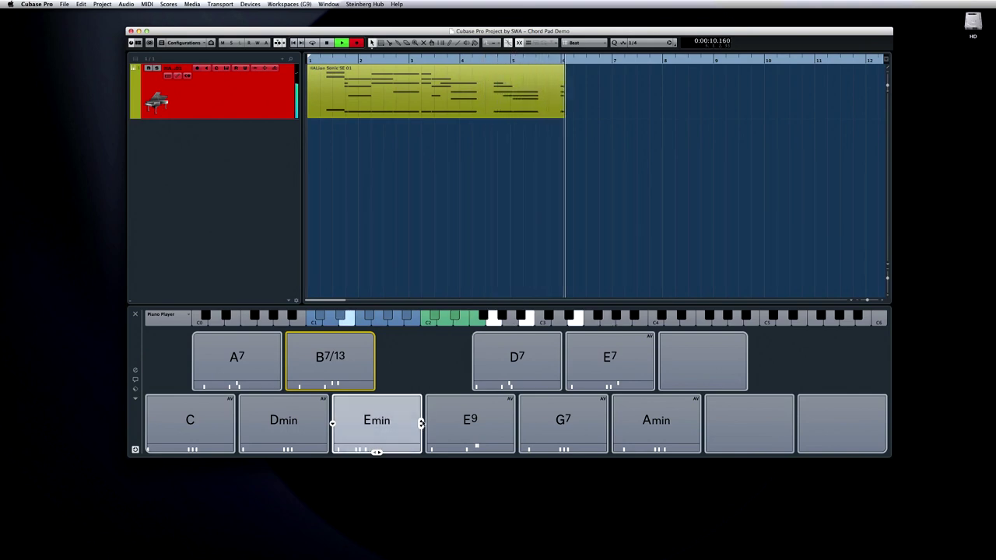
key(space)
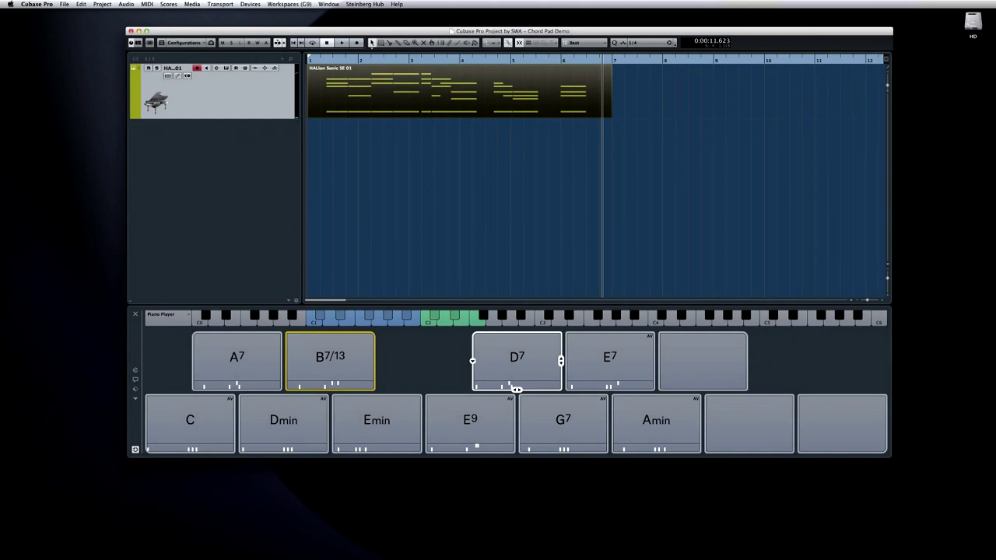
Step: Adjust the tensions of the D7, B7/13 and C chord pads to get D7/♯9, B and Cmaj7
drag(516, 389, 516, 389)
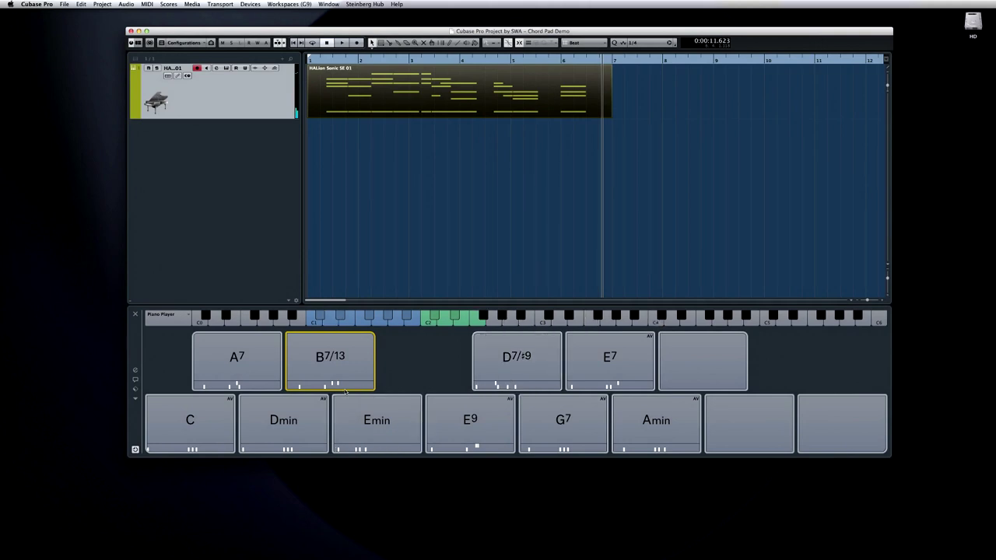
drag(330, 388, 330, 389)
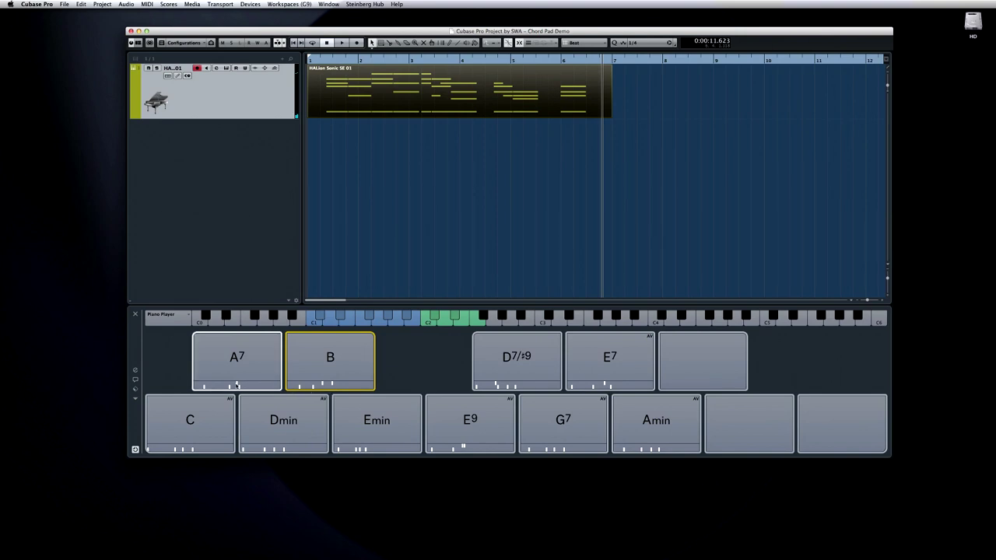
click(206, 414)
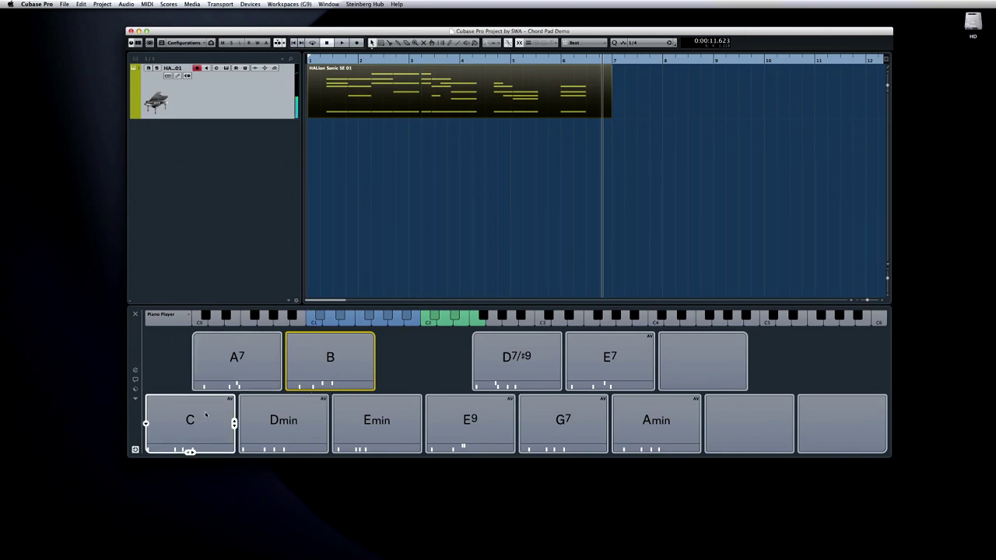
drag(189, 452, 190, 452)
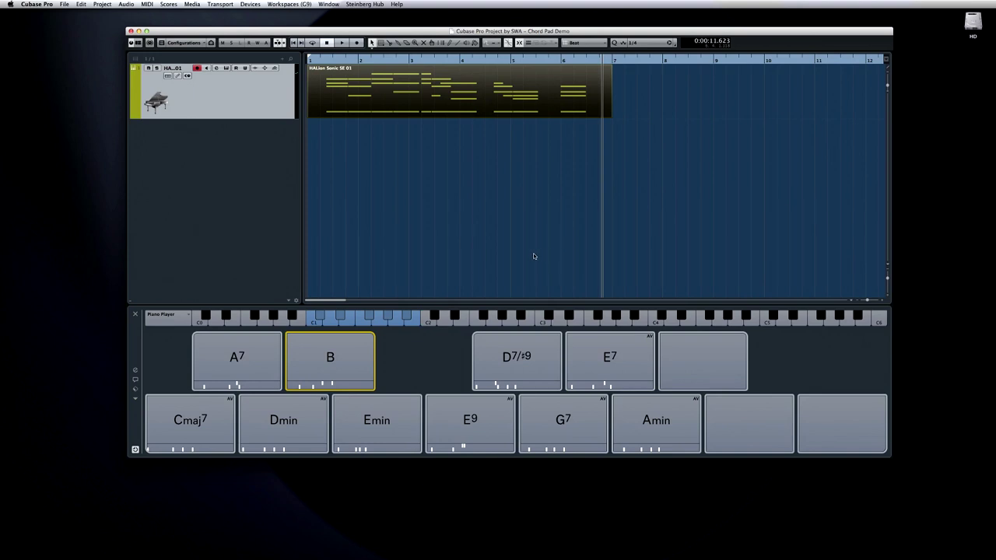
Step: Open the chord pad settings and bring up the Remote Control options
click(135, 370)
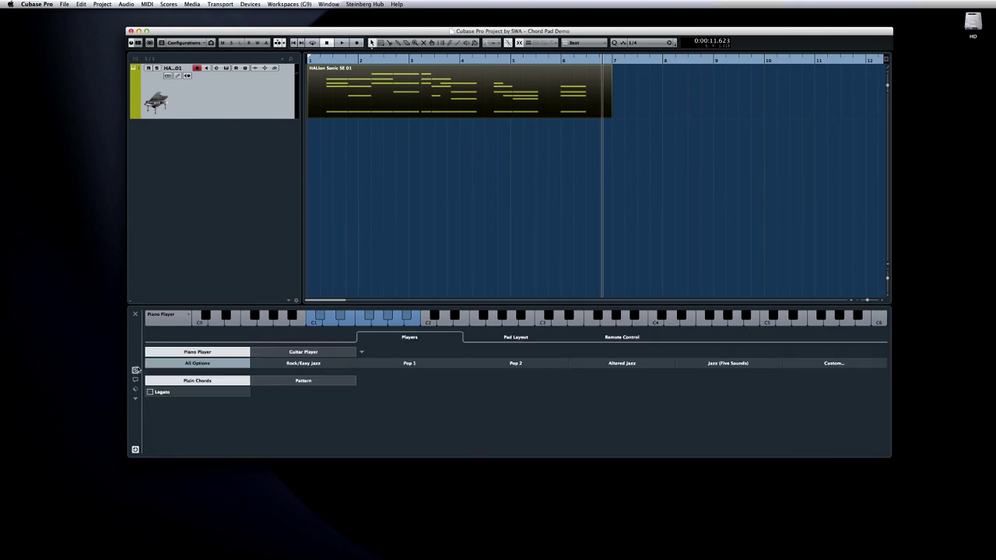
click(476, 340)
click(619, 339)
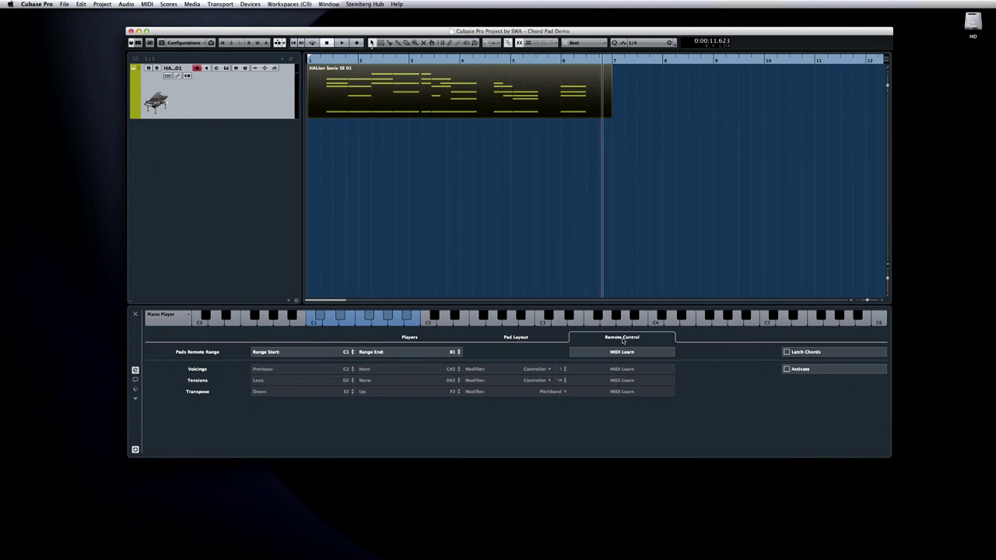
Step: Activate remote control of voicings, tensions and transposition for the chord pads and return to the pads
click(787, 370)
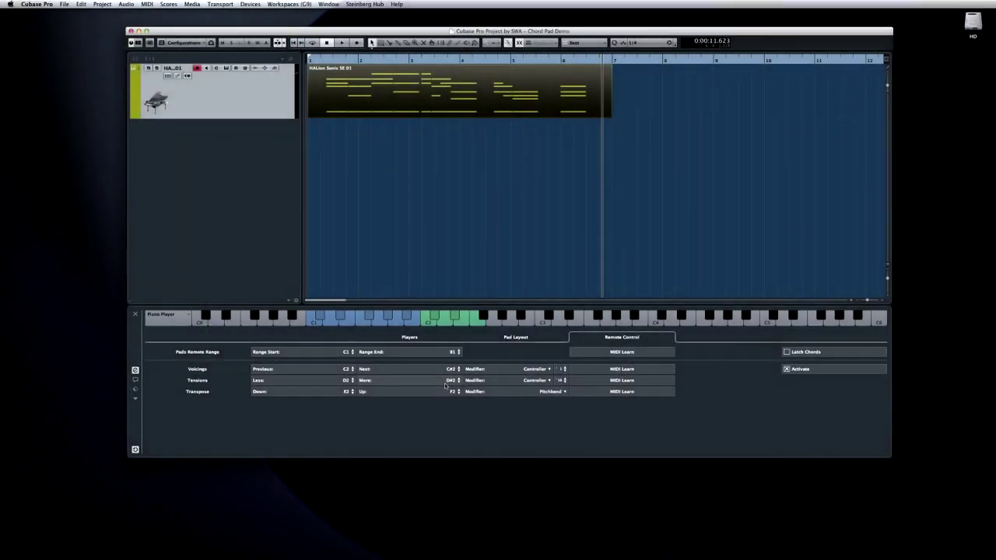
click(136, 371)
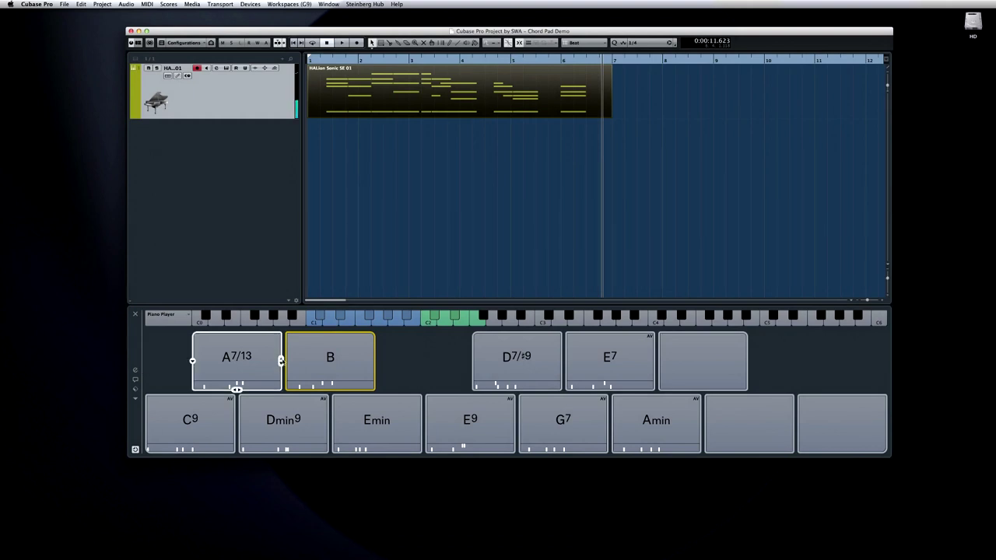
Step: Step the A7/13 chord pad through further voicings, and open and close its chord editor
click(281, 360)
click(281, 360)
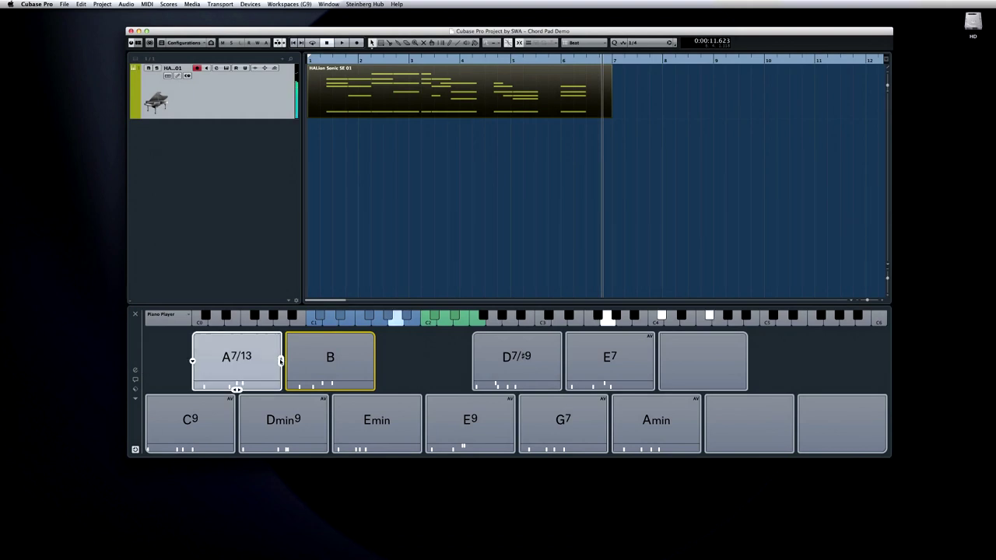
click(281, 360)
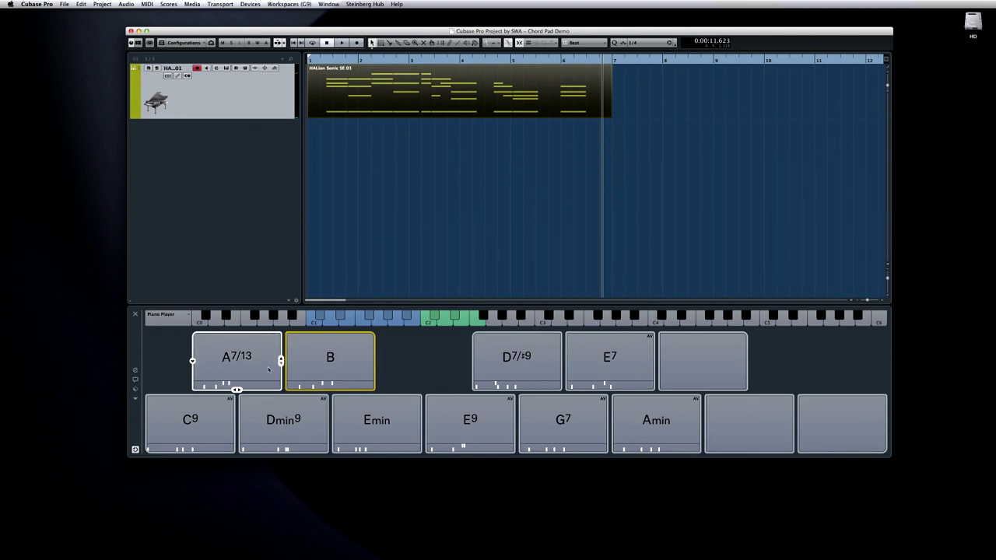
click(193, 360)
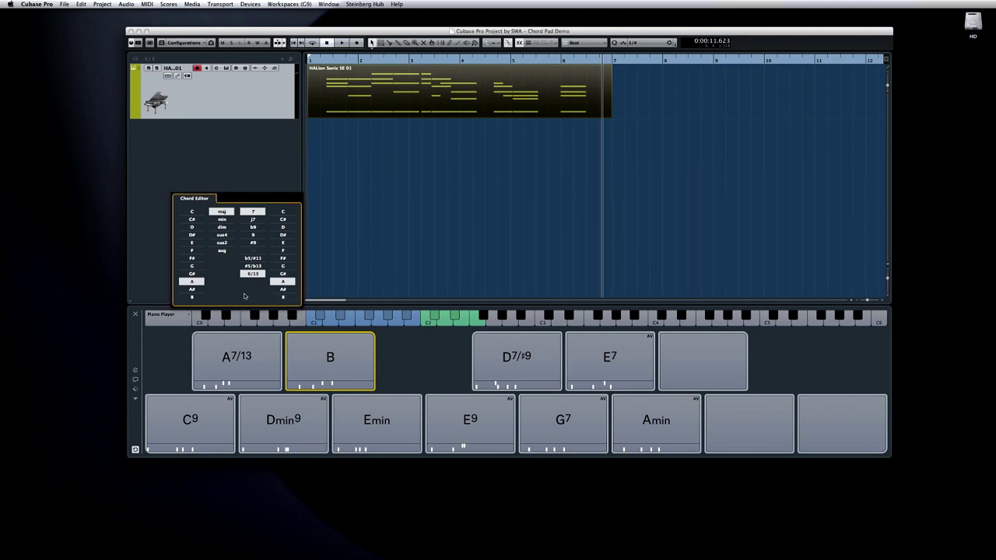
click(233, 336)
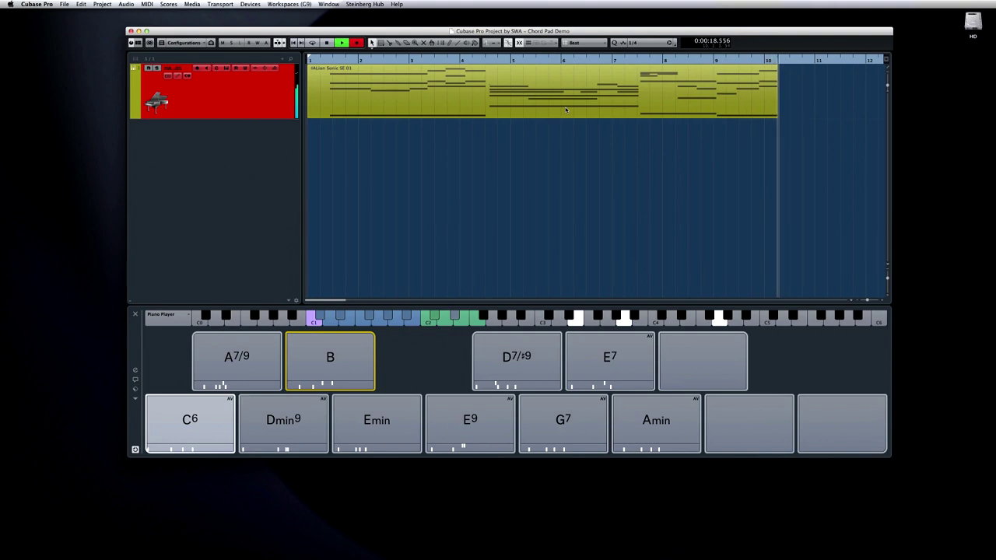
Step: Record a chord pad performance of about ten bars on the piano track and stop recording
key(space)
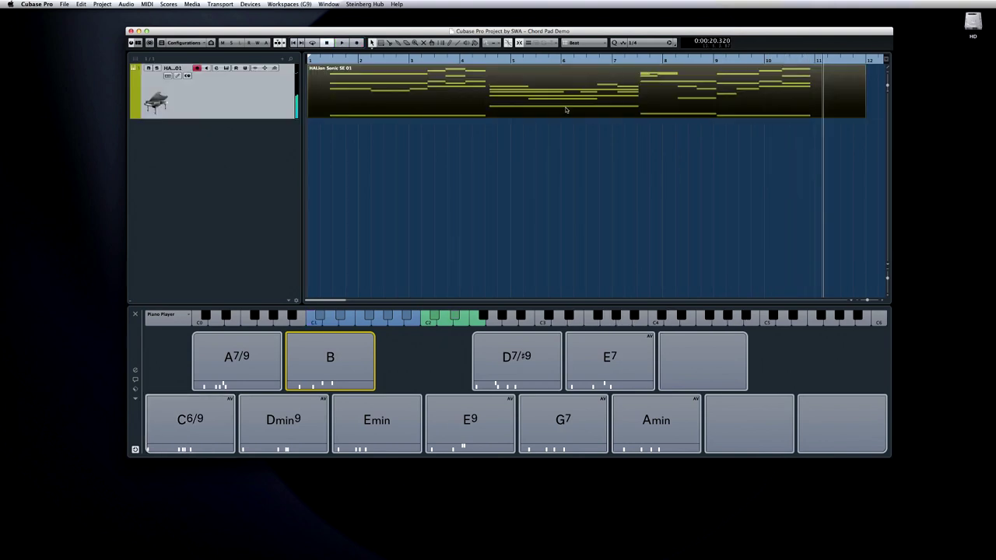
Step: Open the chord pad player settings and go through the Piano Player presets, choosing Jazz (Five Sounds)
click(135, 369)
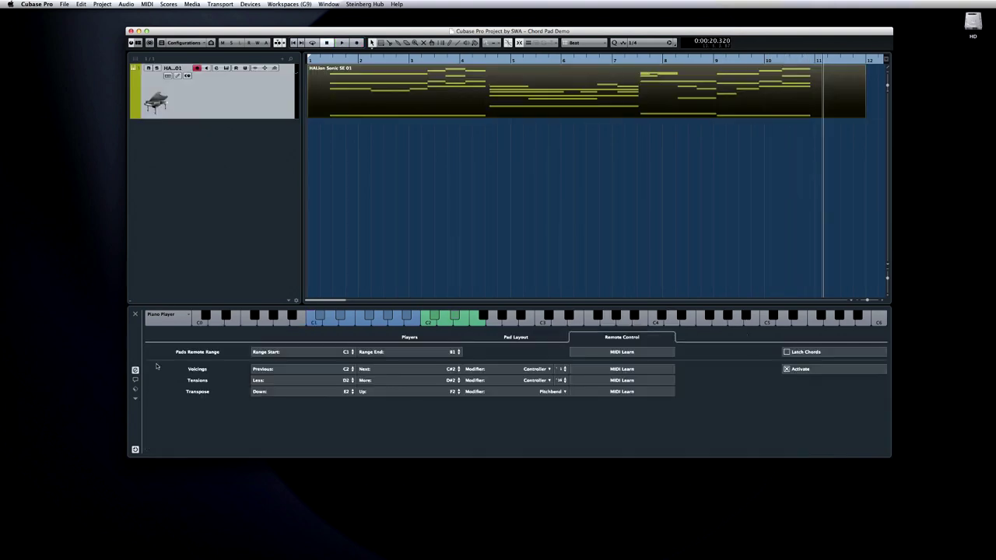
click(410, 338)
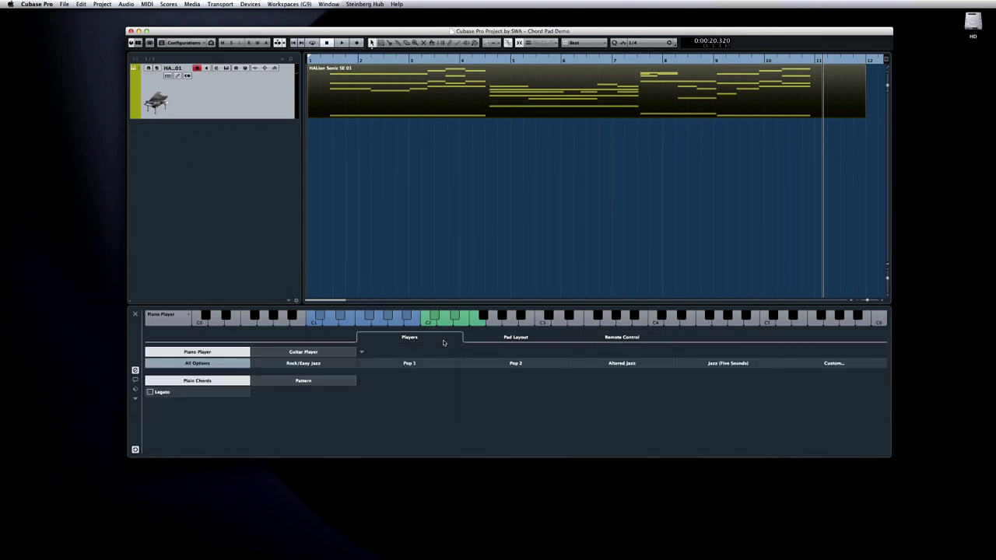
click(317, 352)
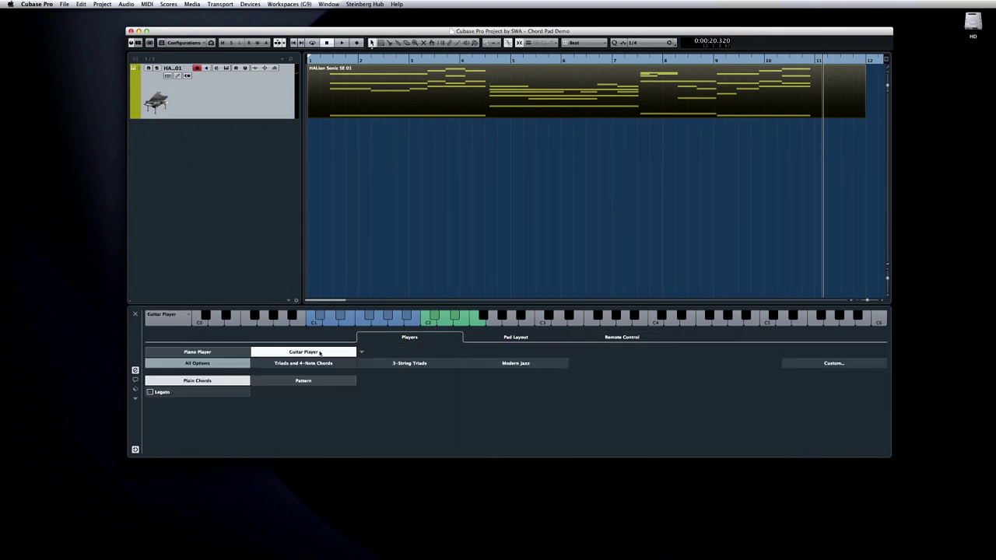
click(198, 352)
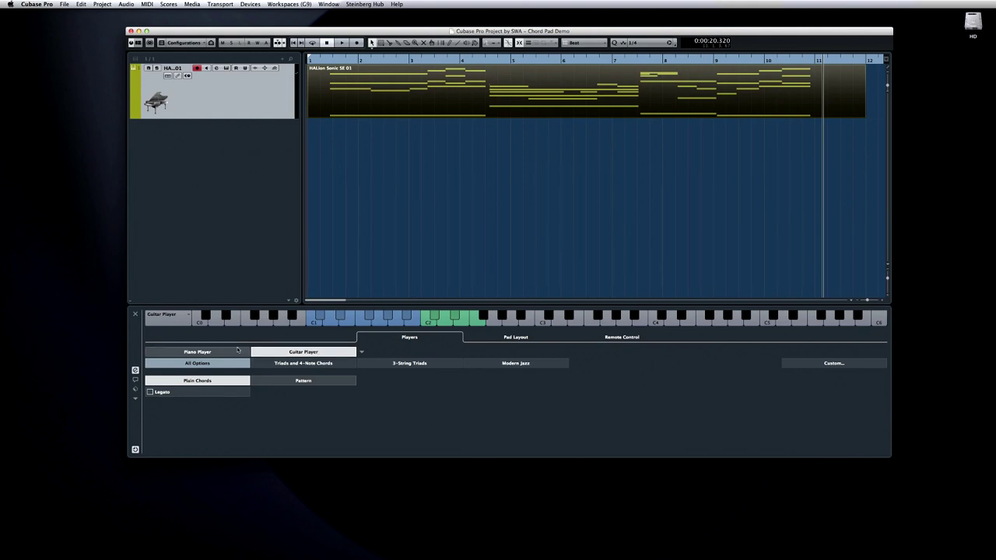
click(459, 365)
click(505, 366)
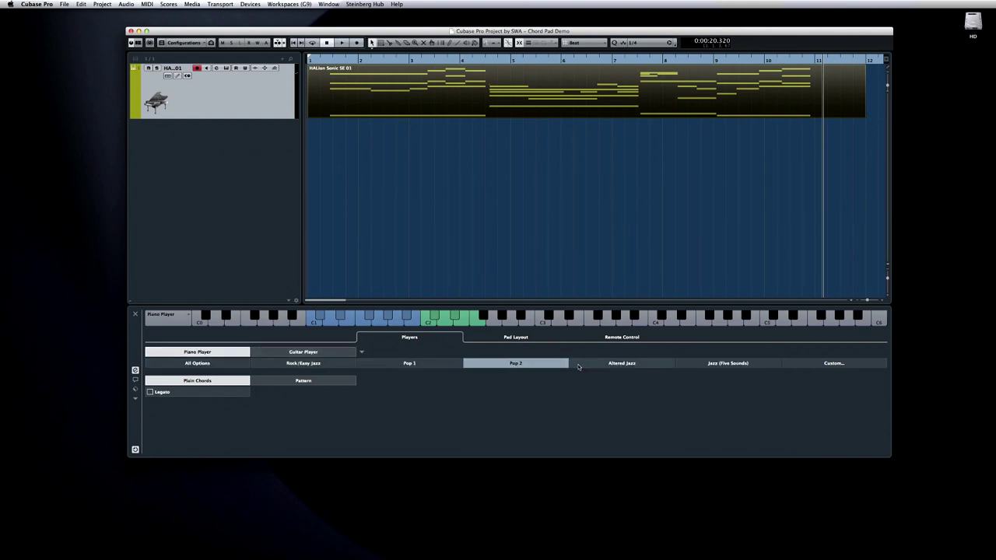
click(615, 366)
click(692, 366)
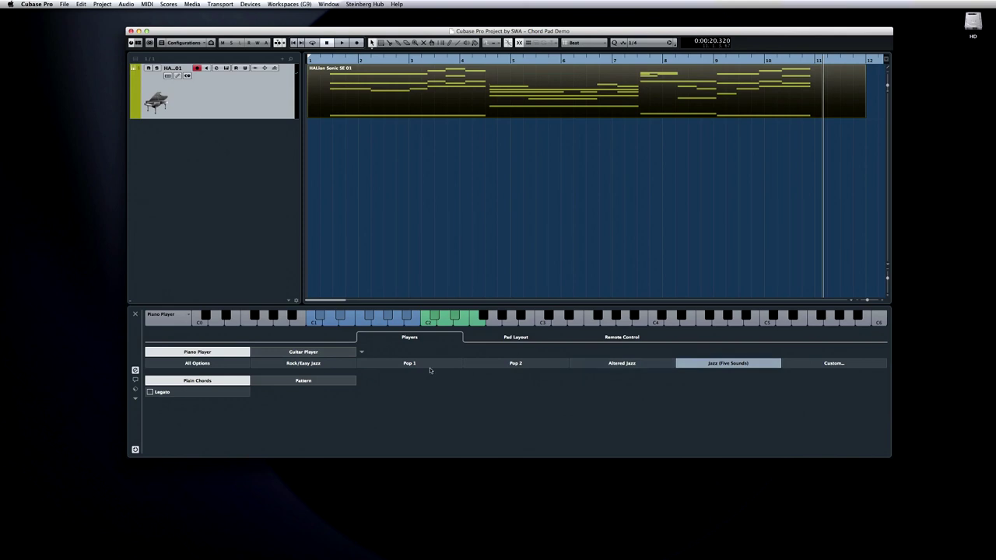
Step: Try the Guitar Player presets Triads and 4-Note Chords, 3-String Triads and Modern Jazz
click(323, 354)
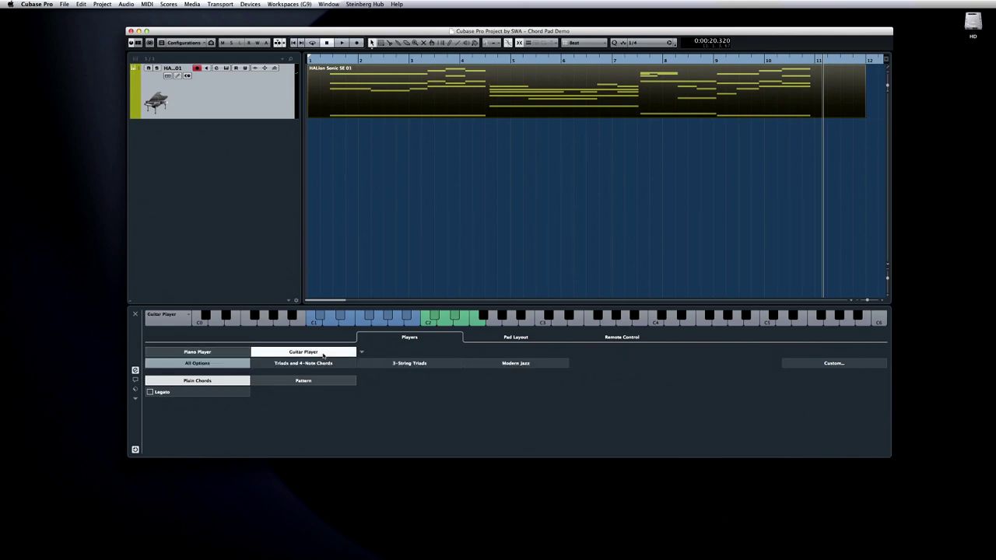
click(323, 363)
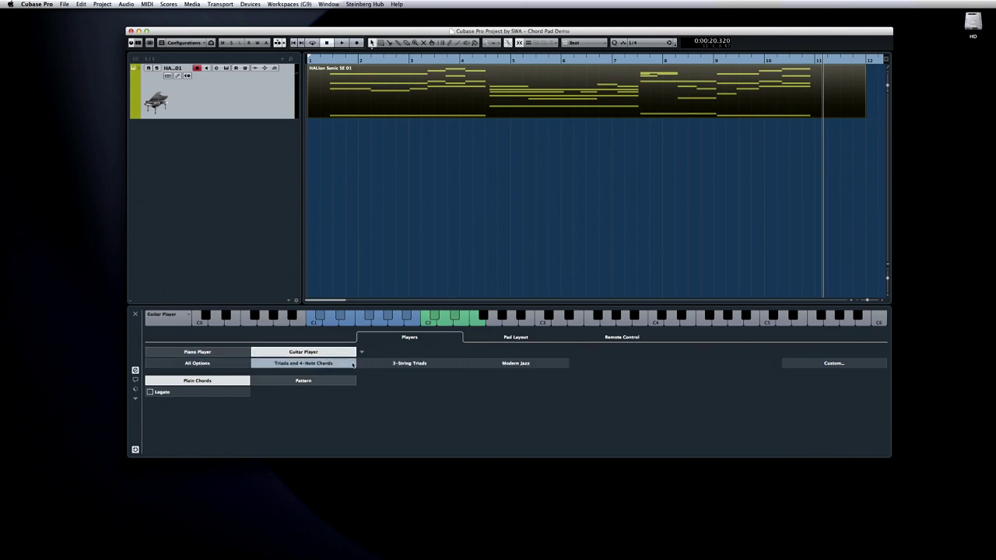
click(405, 364)
click(493, 369)
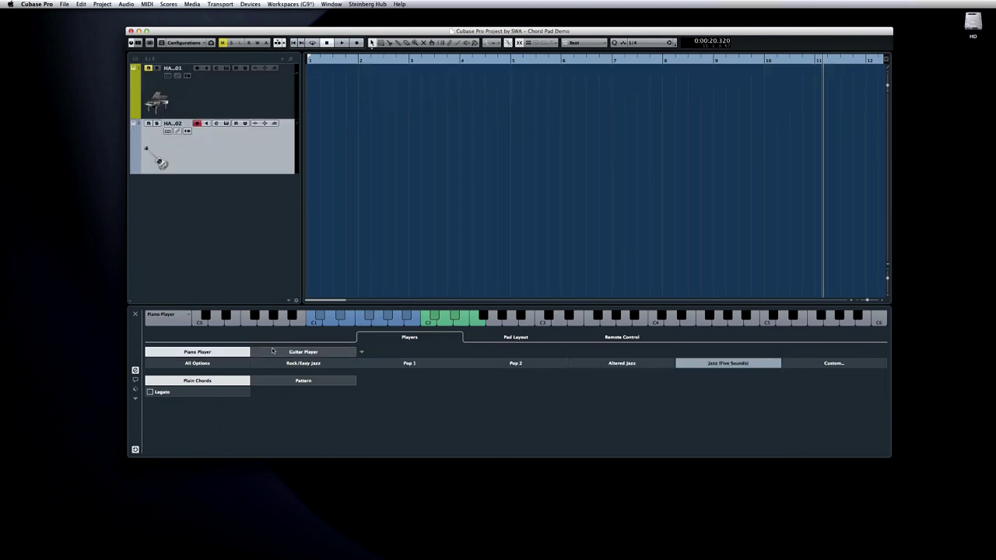
Step: With the guitar track selected, set the chord pads to Guitar Player with 3-String Triads and return to the pads
click(273, 352)
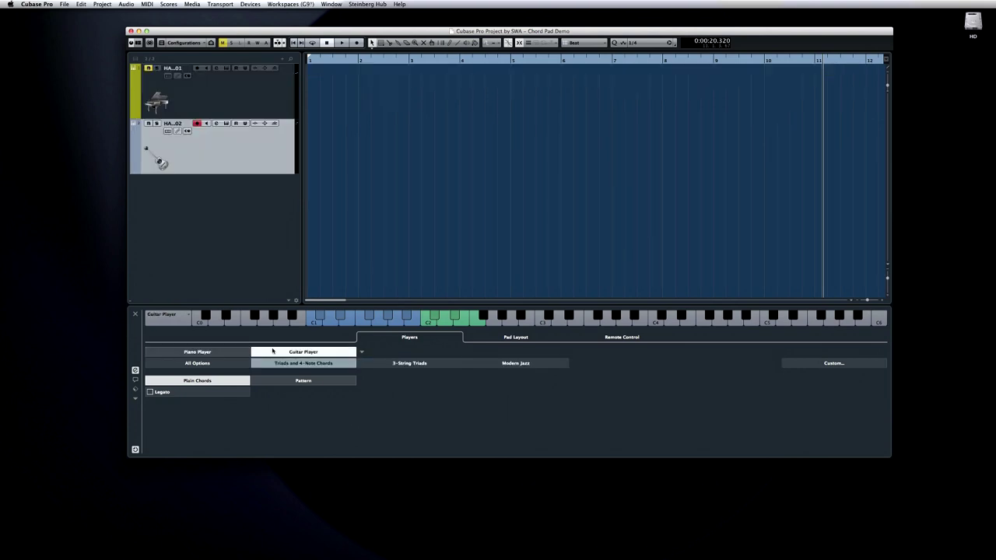
click(376, 365)
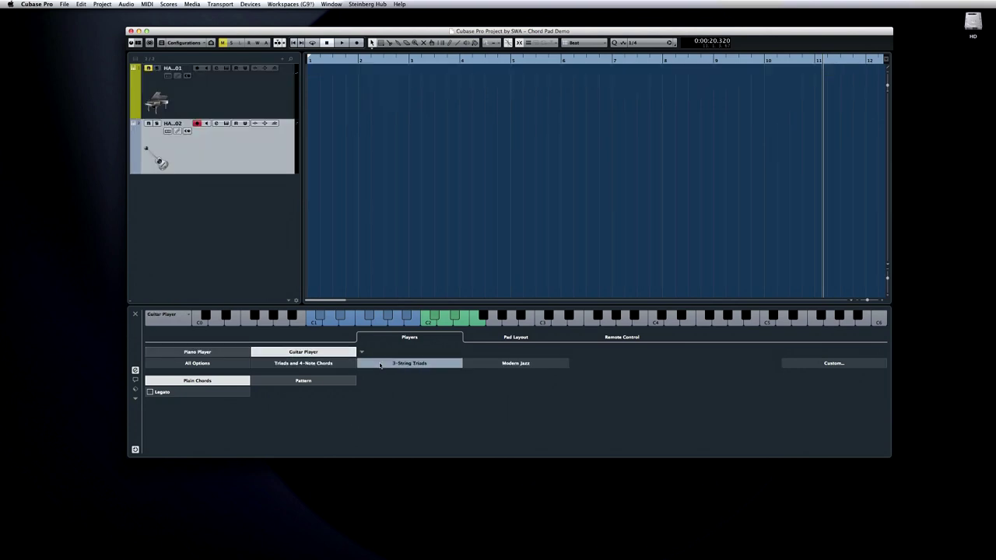
click(137, 371)
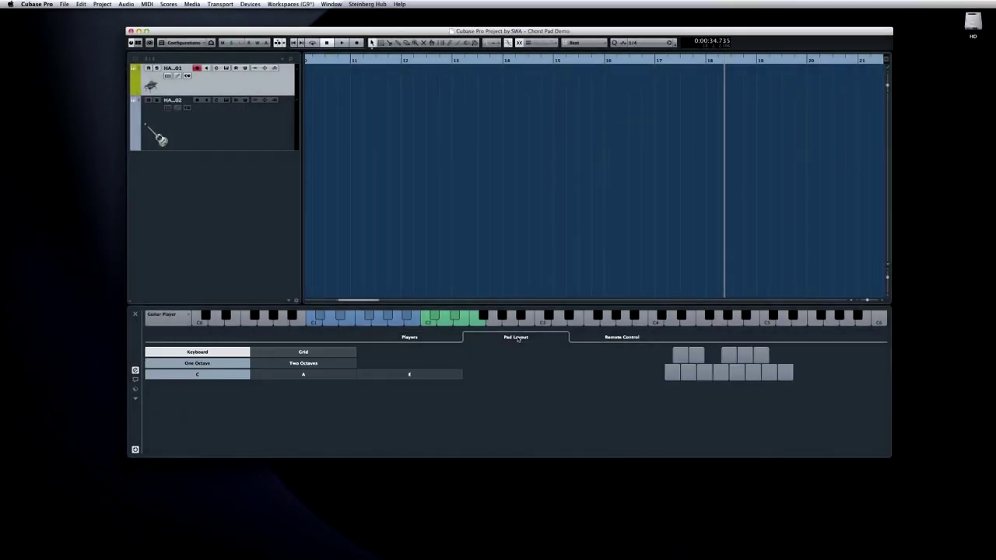
Step: Try a grid pad layout of 3 rows with 8 and 12 columns, viewing the pads each time, and restore the Keyboard layout
click(339, 352)
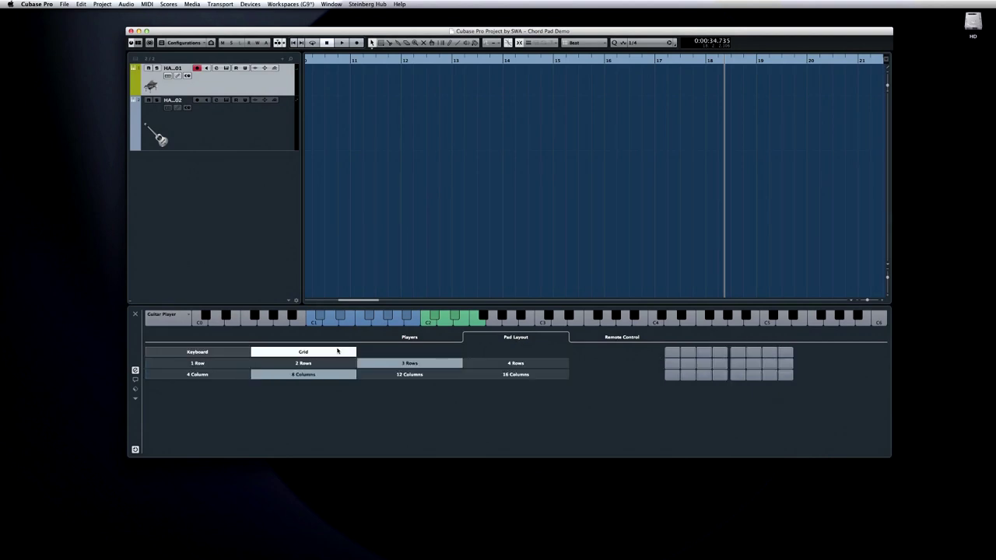
click(134, 371)
click(134, 371)
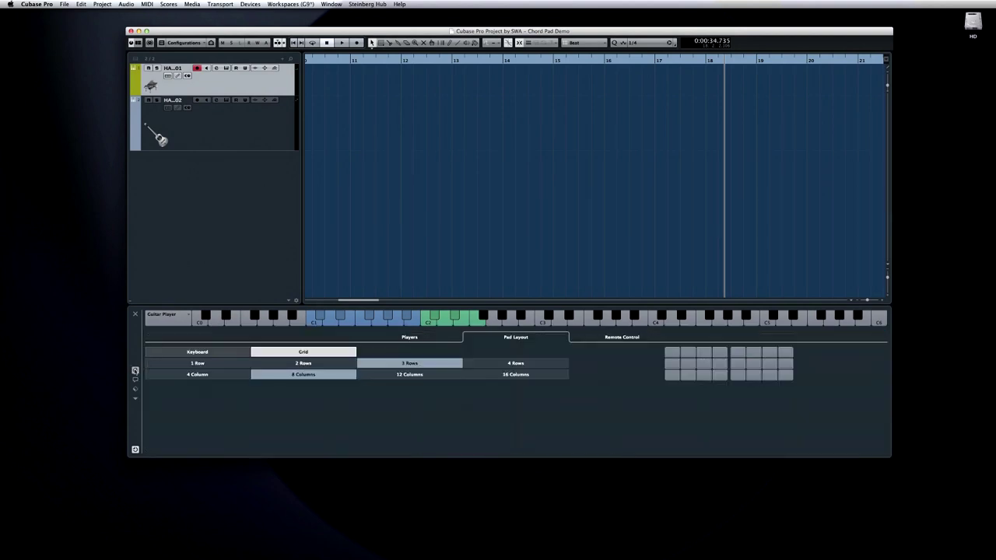
click(388, 375)
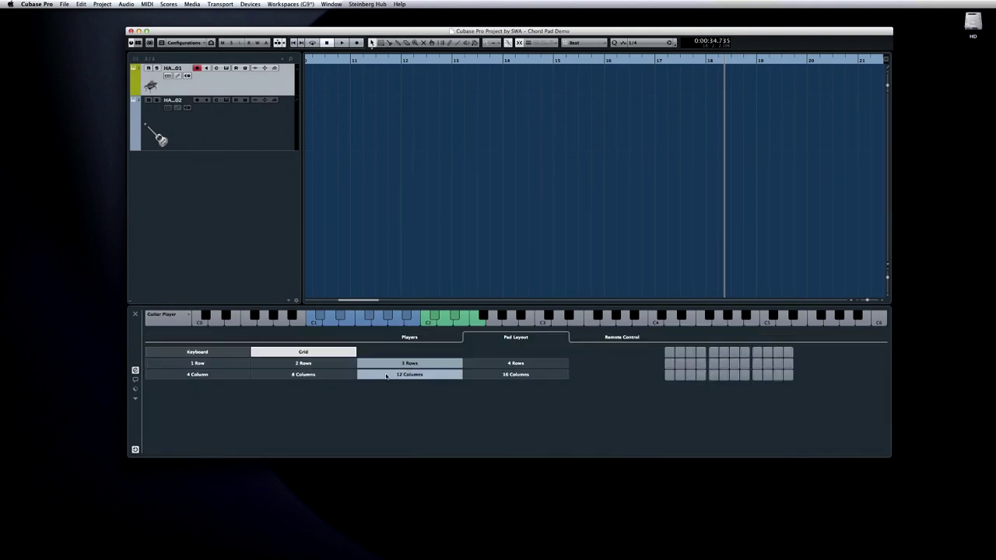
click(134, 371)
click(134, 371)
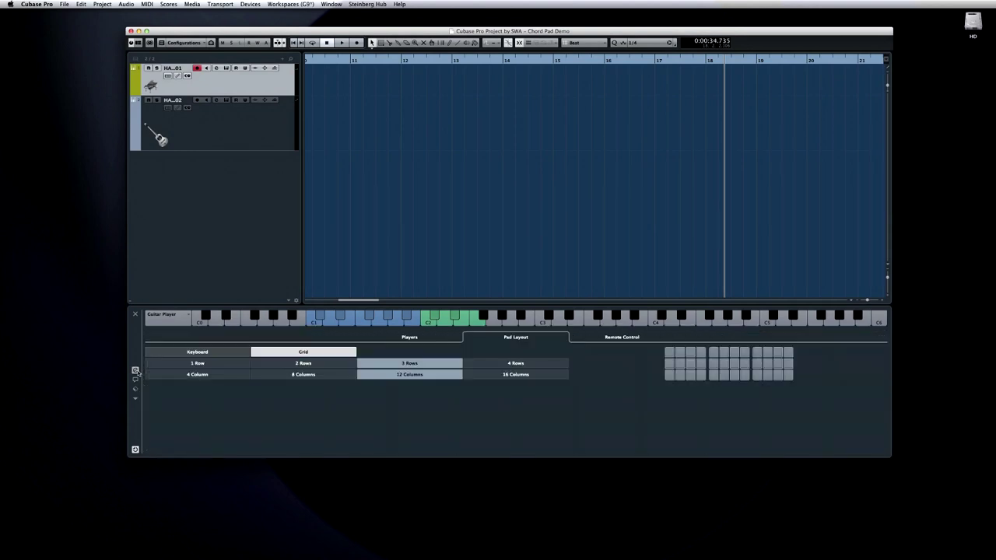
click(199, 352)
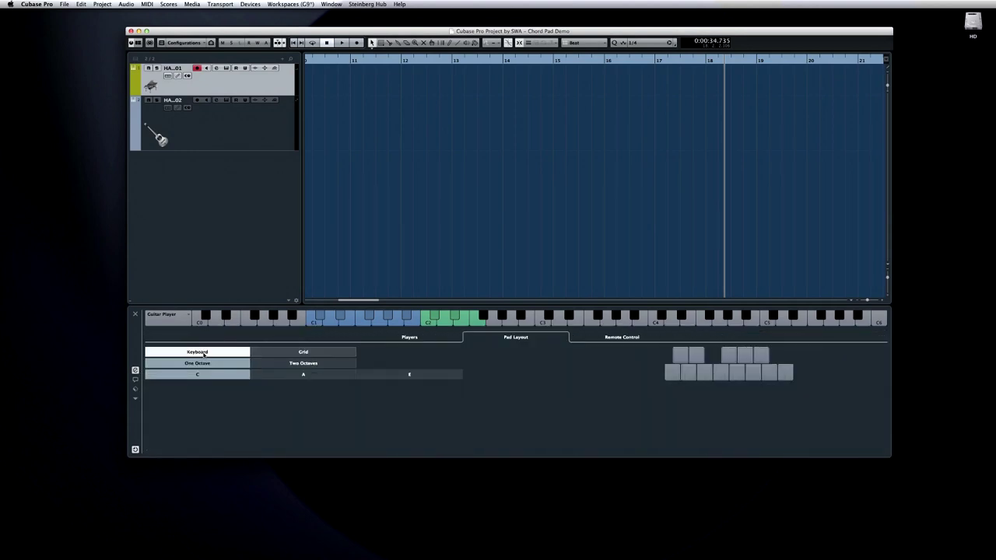
Step: Review the chord pads' Remote Control settings and return to the pads
click(612, 340)
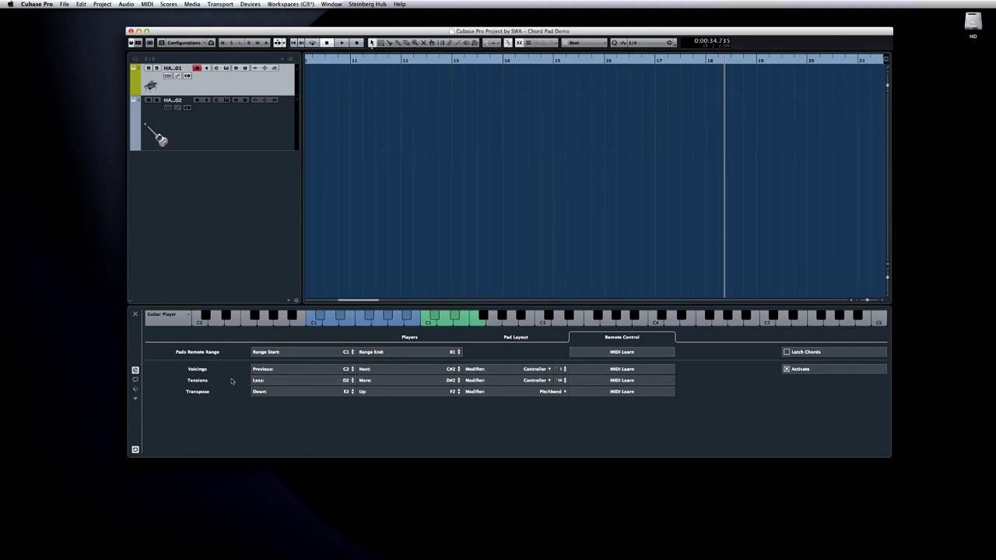
click(136, 371)
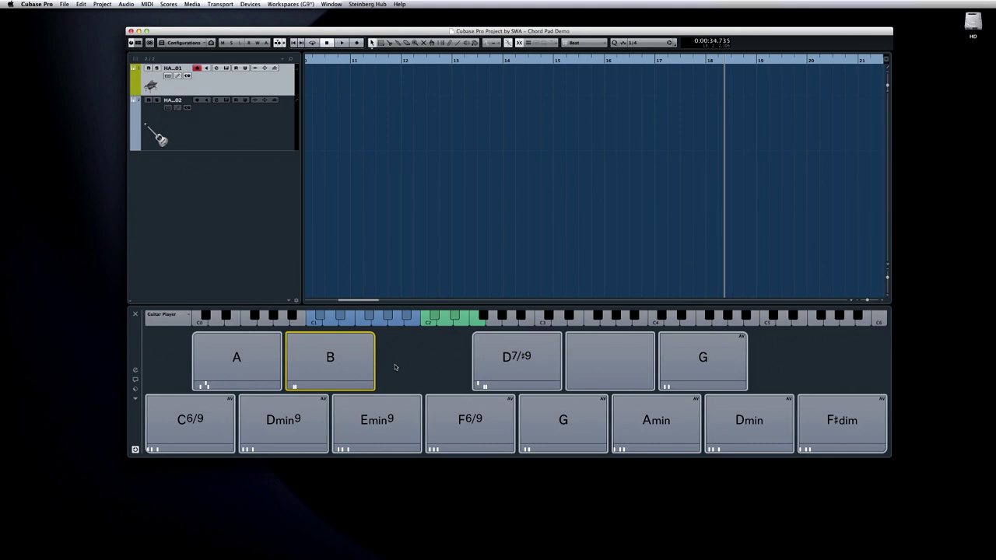
Step: Open the Chord Assistant's Proximity view with the G pad as origin and audition suggestions from closely related to distant chords
click(134, 380)
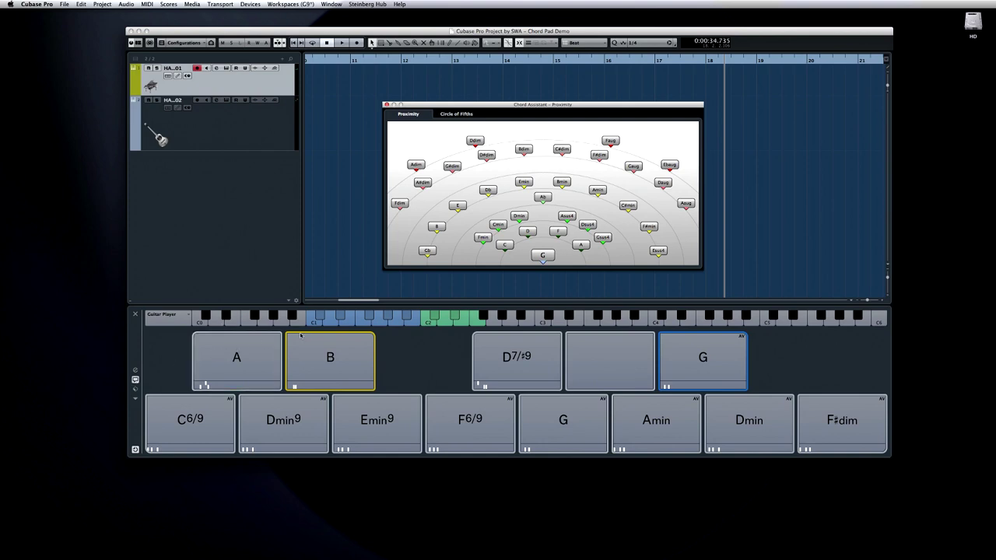
click(543, 256)
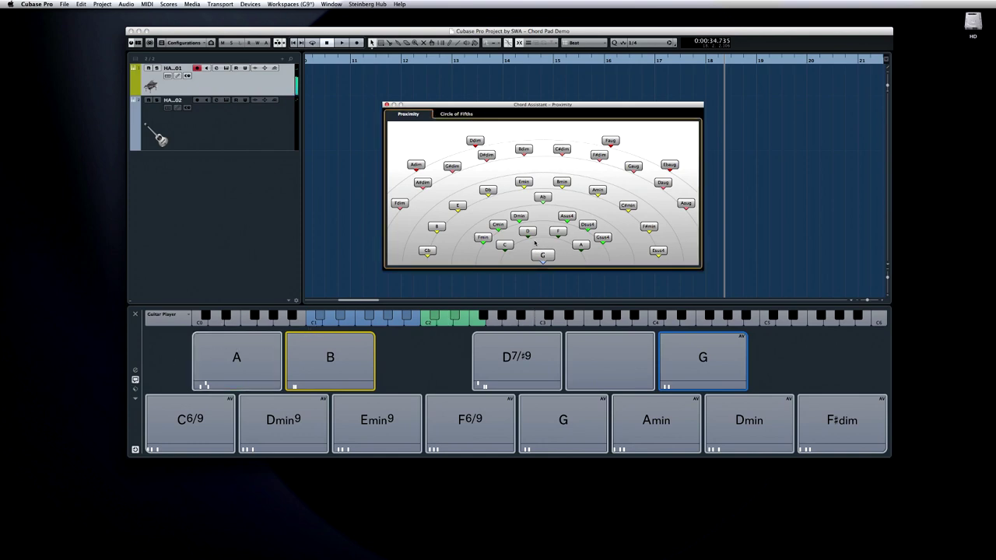
click(530, 232)
click(509, 245)
click(498, 224)
click(519, 217)
click(487, 190)
click(452, 166)
click(422, 182)
click(417, 165)
click(628, 206)
click(663, 183)
click(669, 165)
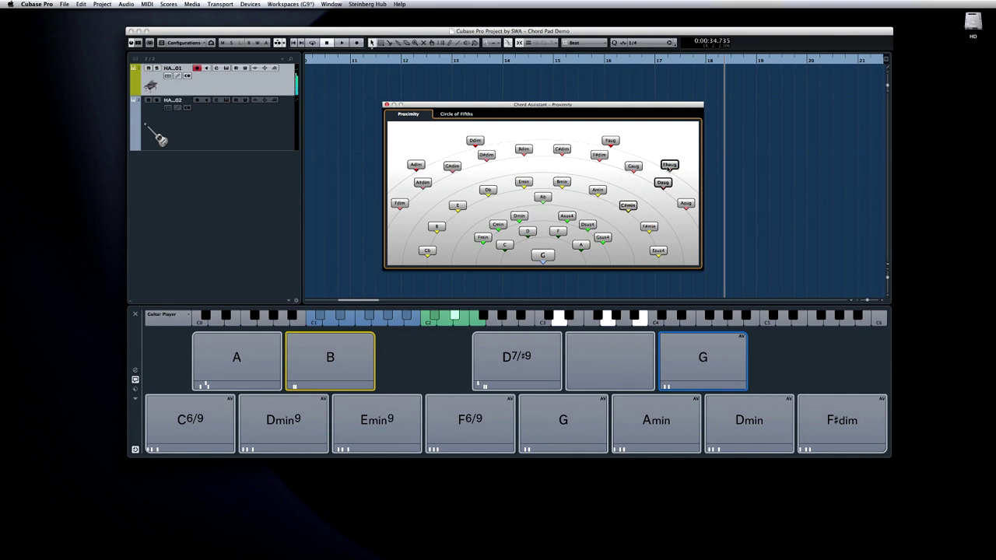
Step: Compare G with the suggested D chord, assign D to the empty pad and use it as the new origin
click(541, 251)
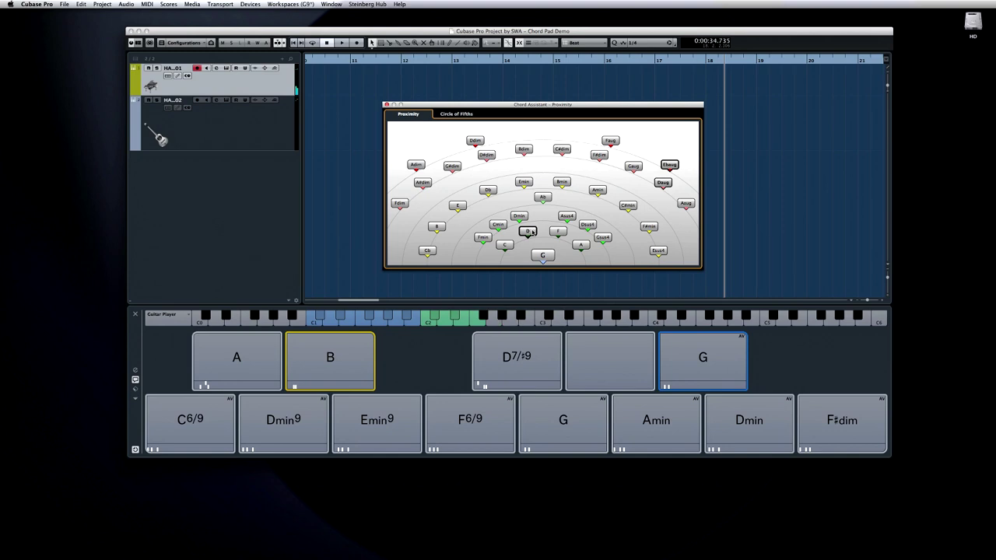
right_click(529, 231)
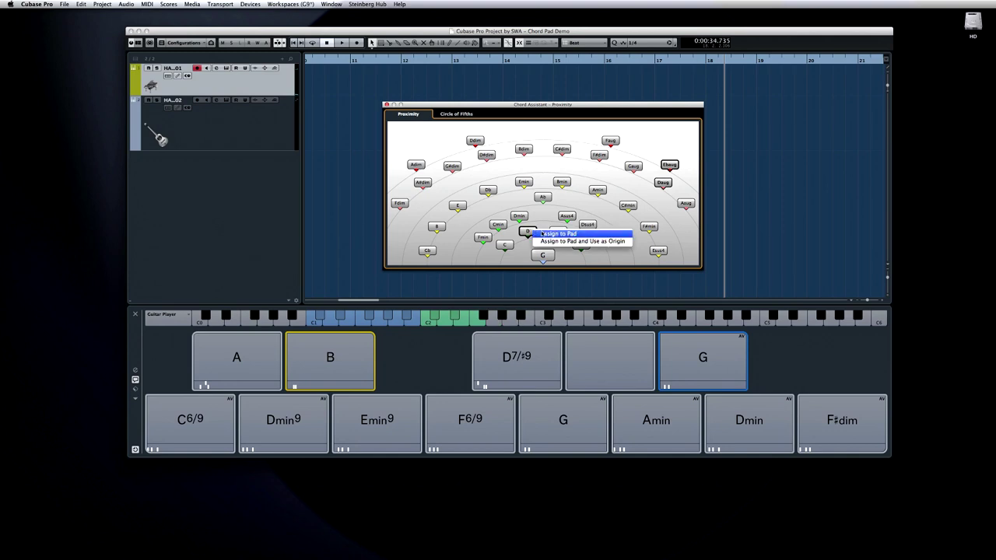
click(626, 242)
Step: Audition C, Esus4, Eb and Emin around the D origin and switch the Chord Assistant to Circle of Fifths
click(560, 238)
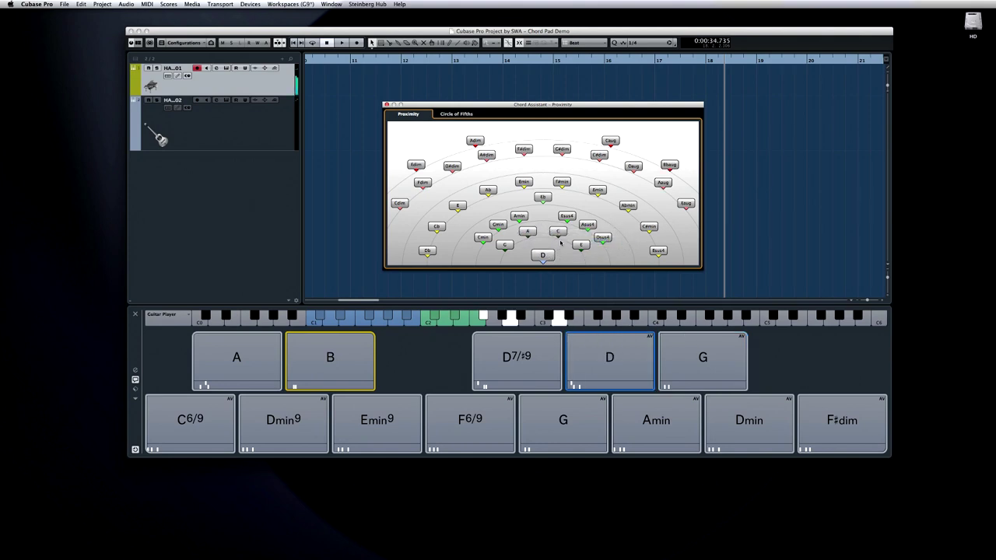
click(567, 216)
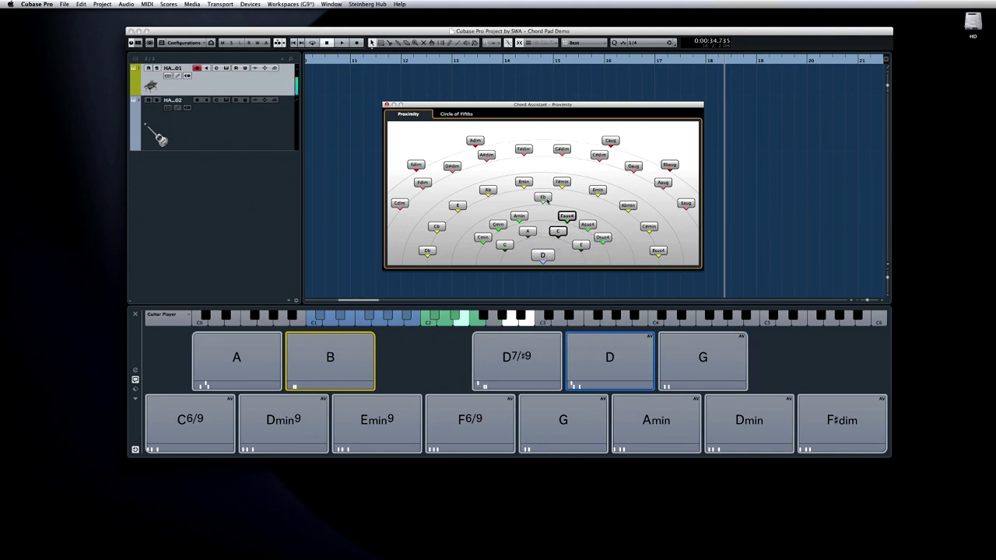
click(545, 199)
click(597, 190)
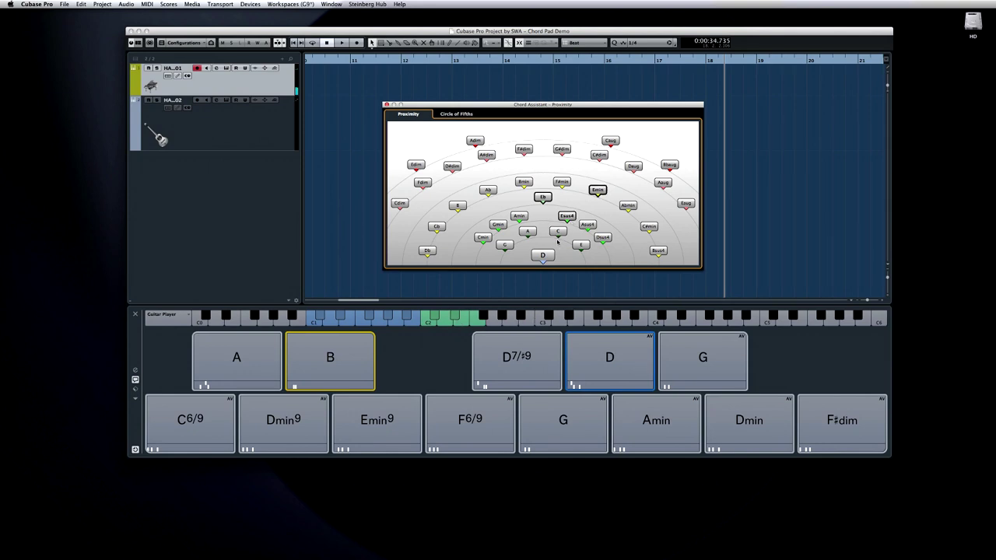
click(469, 115)
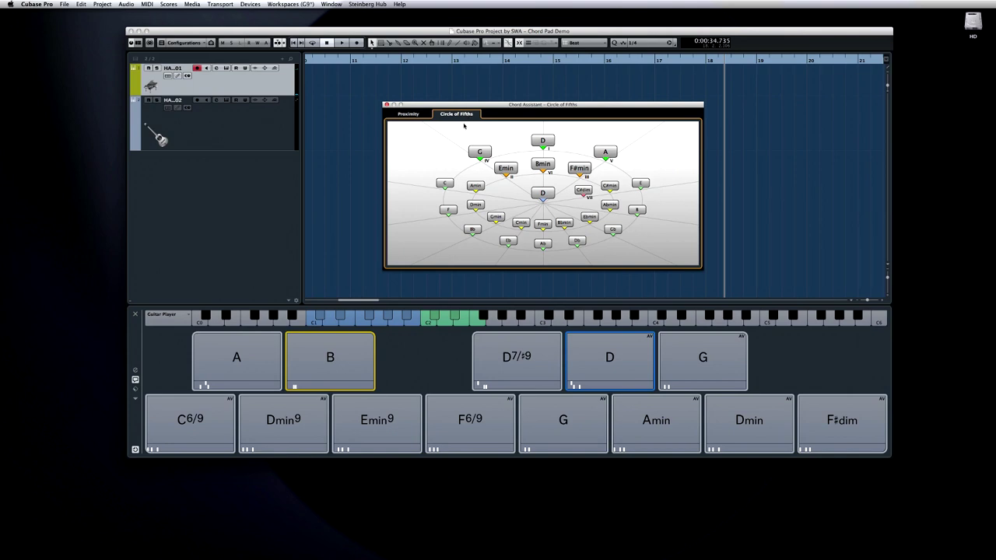
Step: Audition the major chords around the outer ring of the Circle of Fifths, clockwise from D through A and back to D
click(542, 141)
click(606, 151)
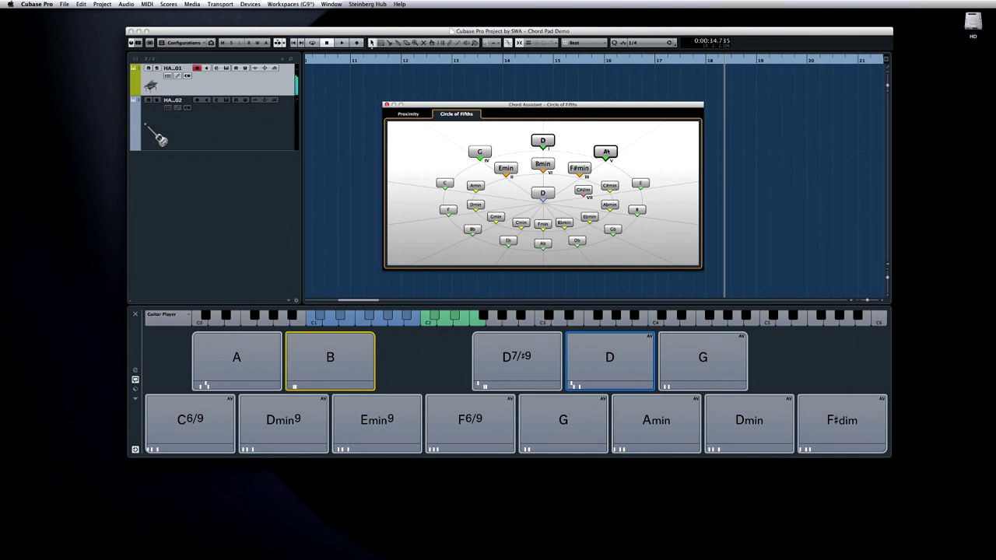
click(636, 210)
click(613, 229)
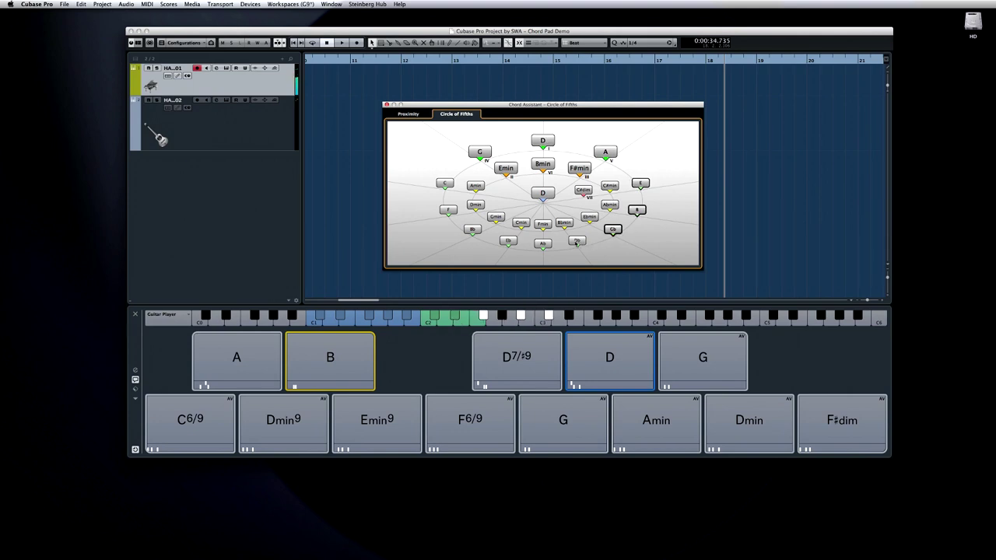
click(576, 241)
click(544, 244)
click(507, 242)
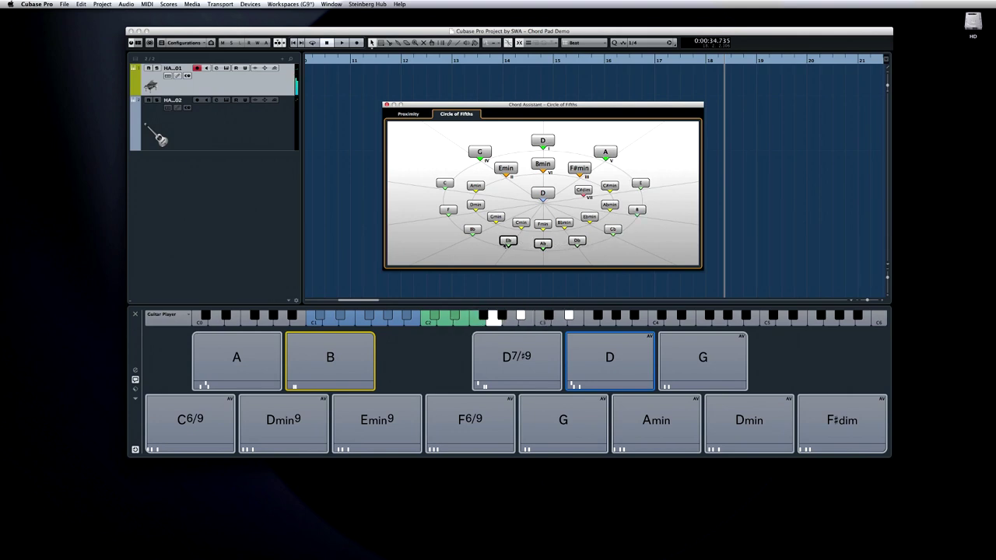
click(470, 231)
click(450, 211)
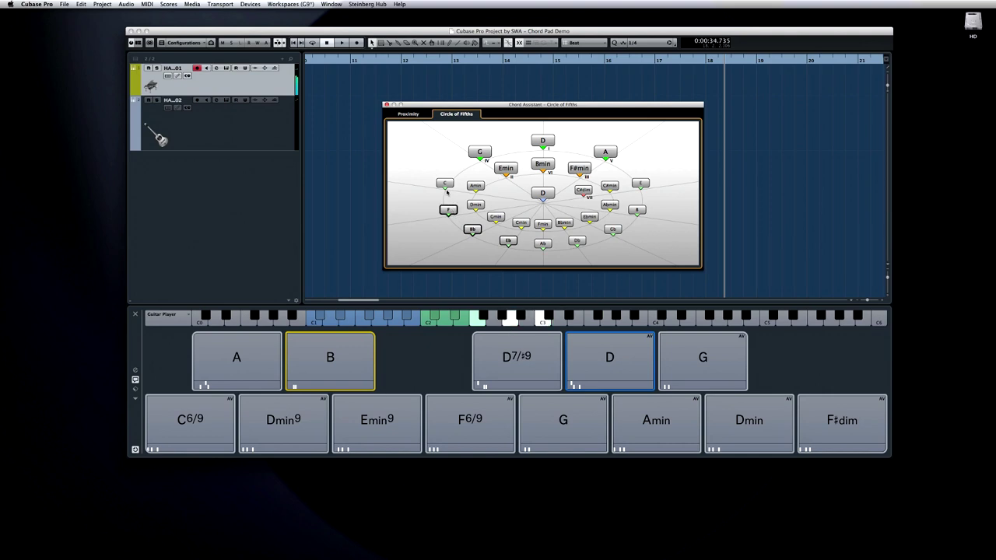
click(445, 183)
click(473, 153)
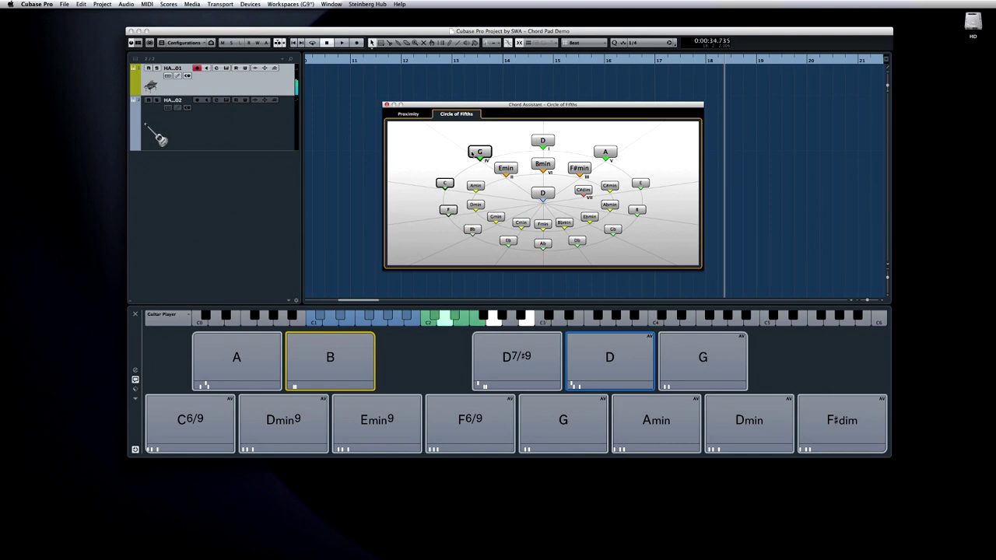
click(539, 140)
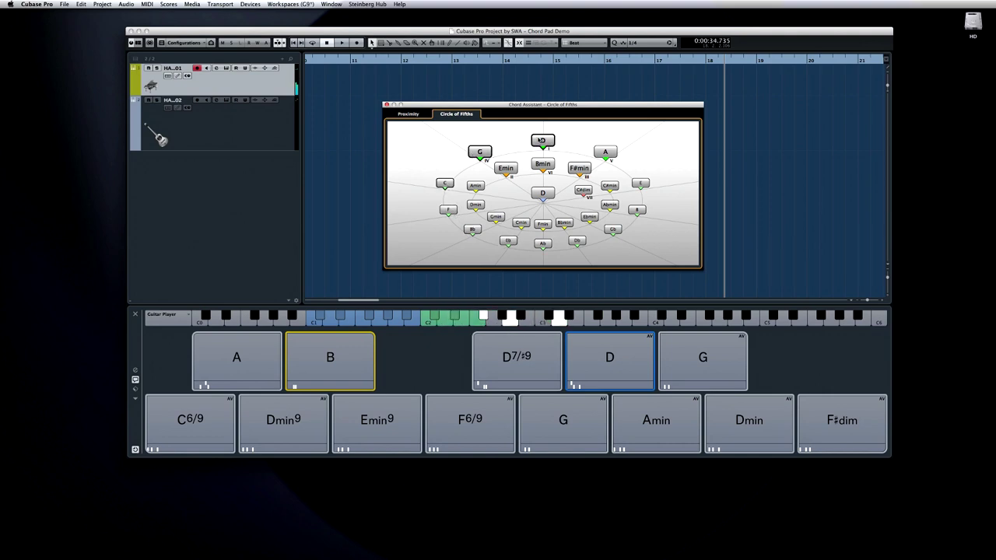
Step: Audition the minor chords around the inner ring of the Circle of Fifths, clockwise from Bmin and back to Bmin
click(542, 164)
click(581, 169)
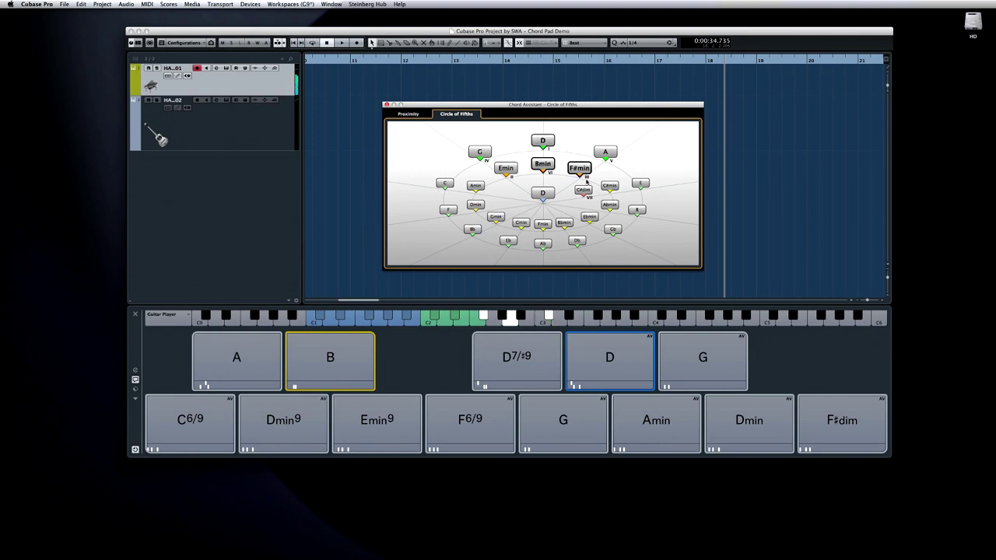
click(607, 185)
click(610, 205)
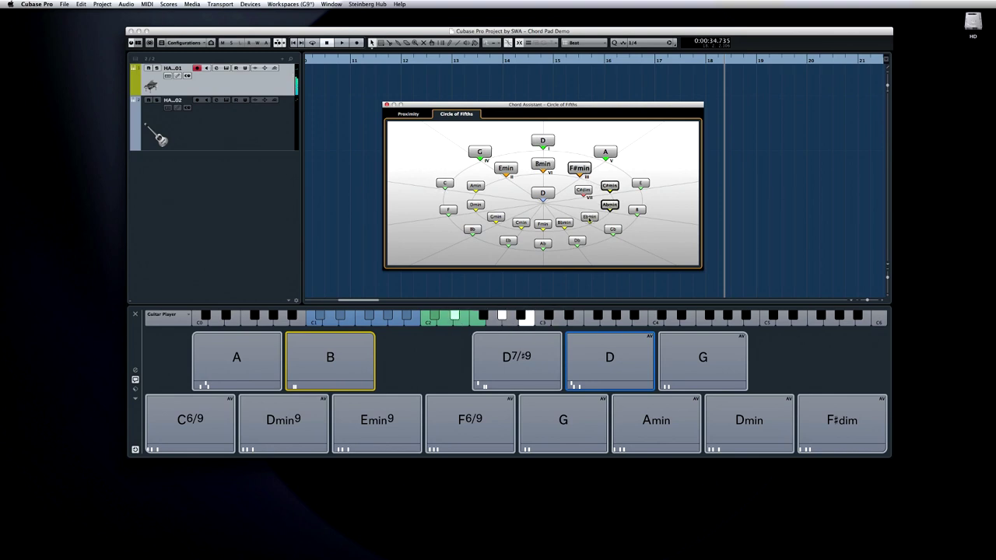
click(589, 217)
click(564, 224)
click(542, 224)
click(520, 223)
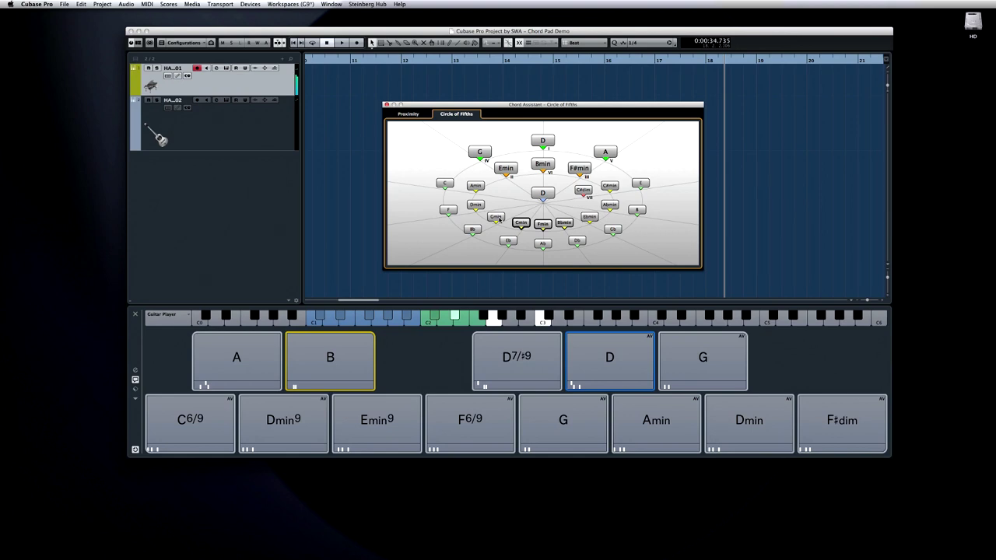
click(495, 217)
click(475, 205)
click(475, 186)
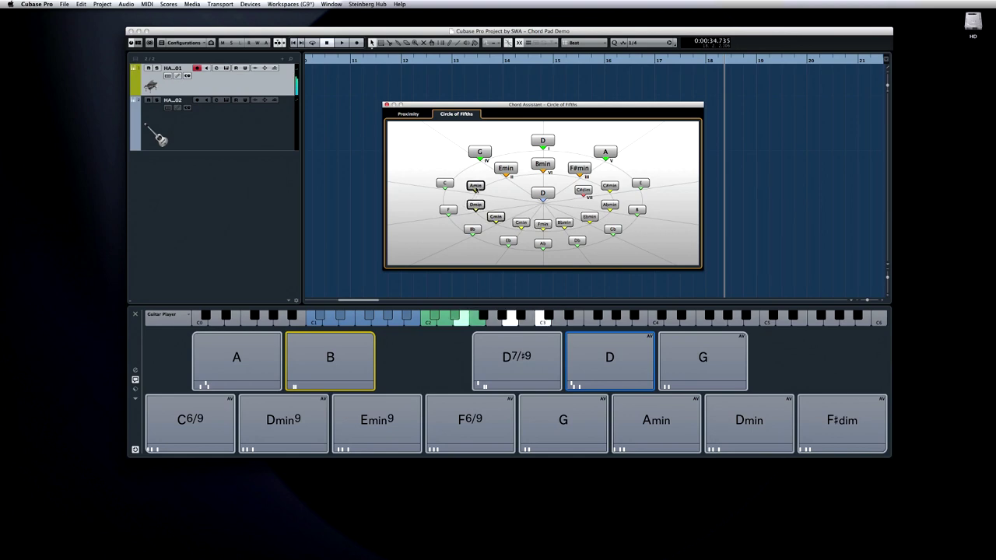
click(506, 168)
click(542, 164)
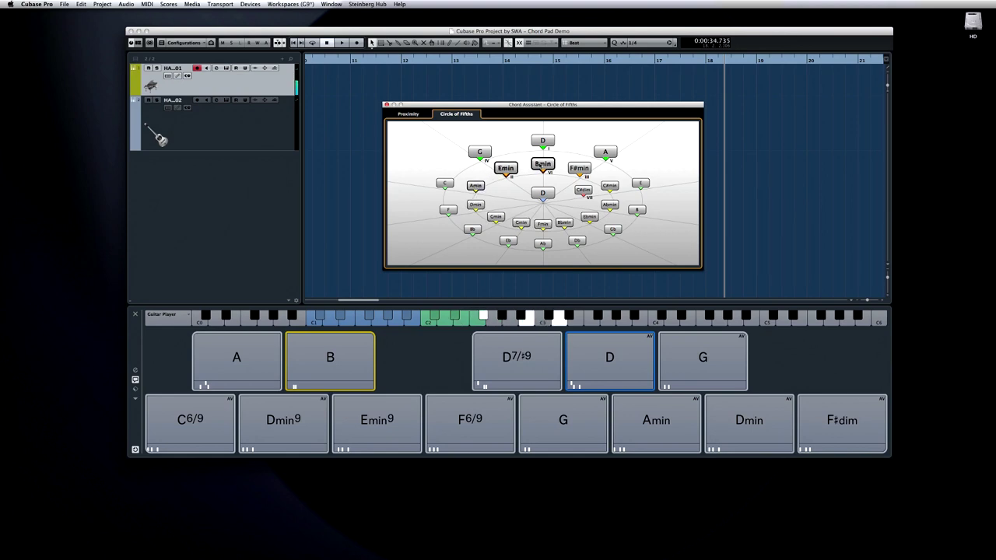
Step: Compare the D origin chord with its neighbours G and A in the Circle of Fifths
click(543, 193)
click(549, 142)
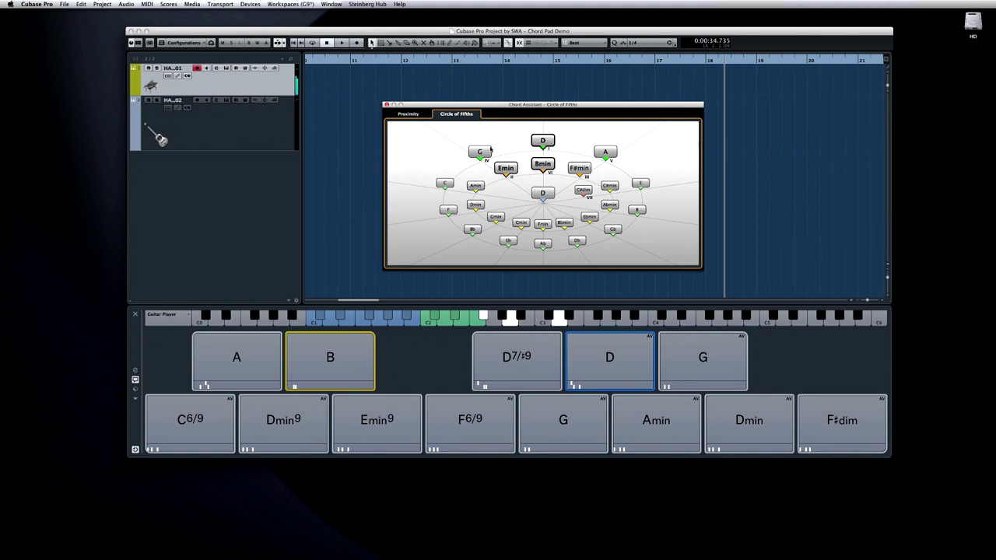
click(601, 152)
click(542, 192)
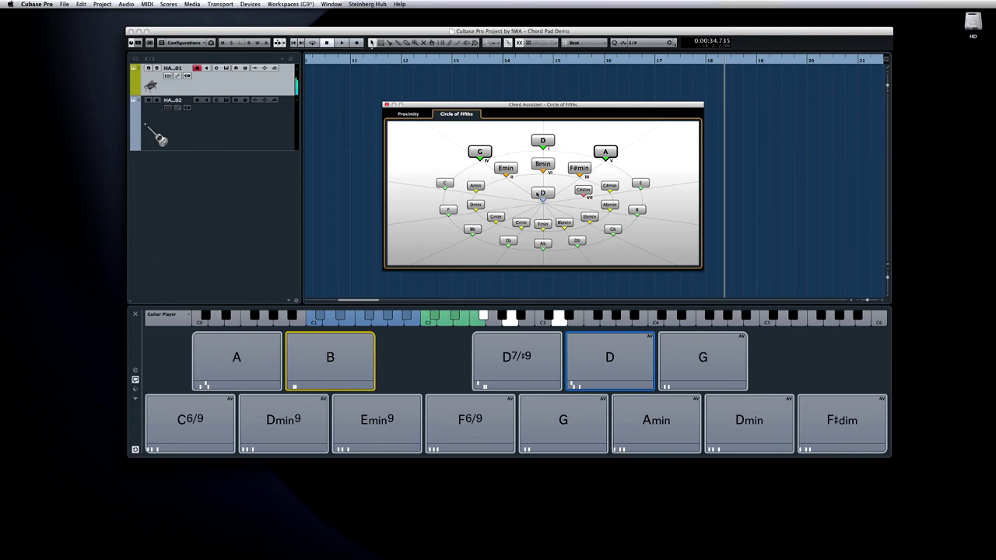
Step: Audition Amin, C, Bb, Dmin, Gmin, Eb and Cmin in the Circle of Fifths and resolve to the D origin
click(476, 187)
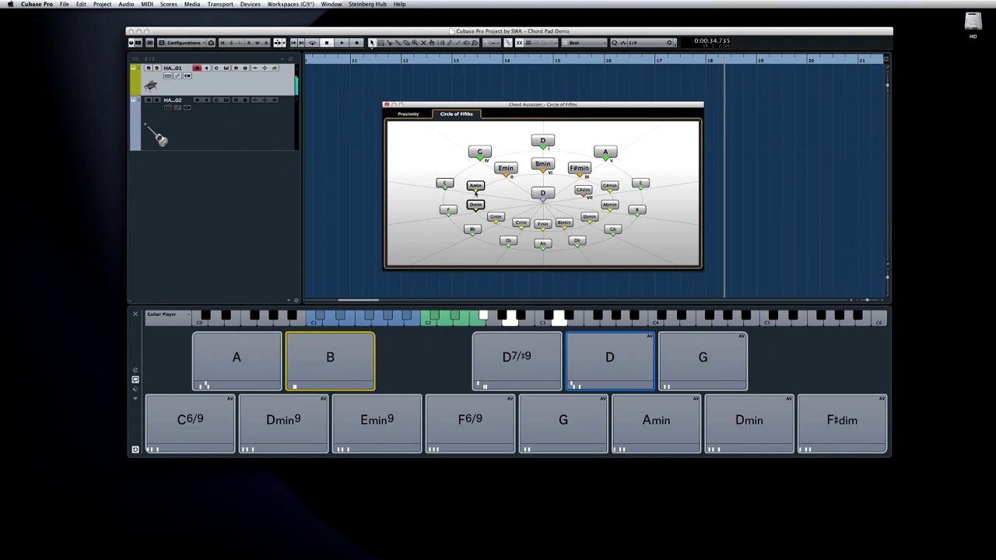
click(446, 185)
click(472, 229)
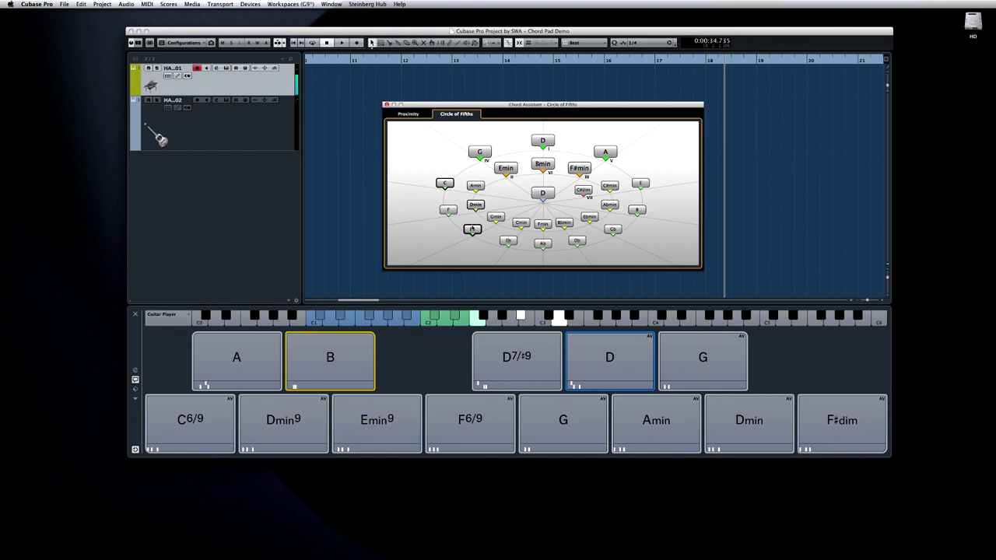
click(474, 206)
click(495, 218)
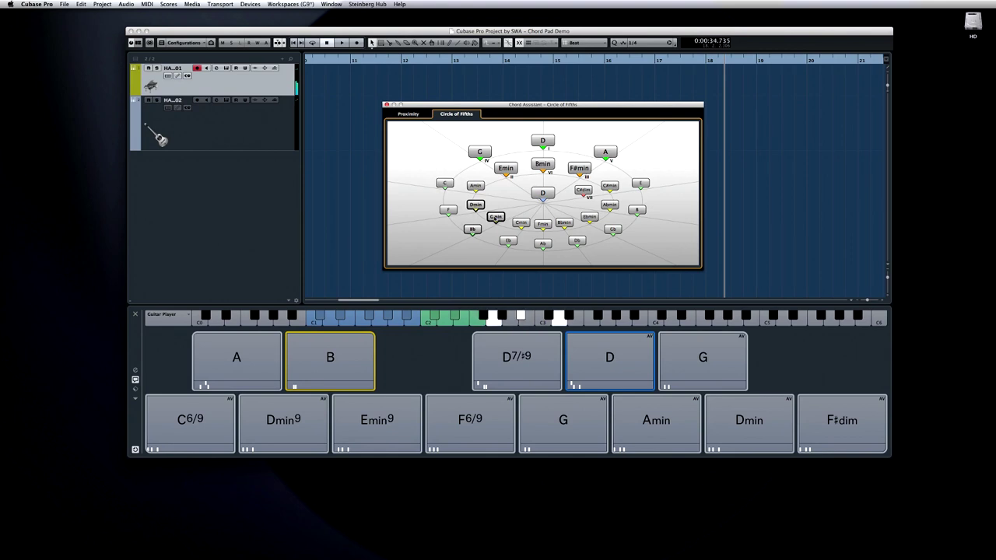
click(508, 239)
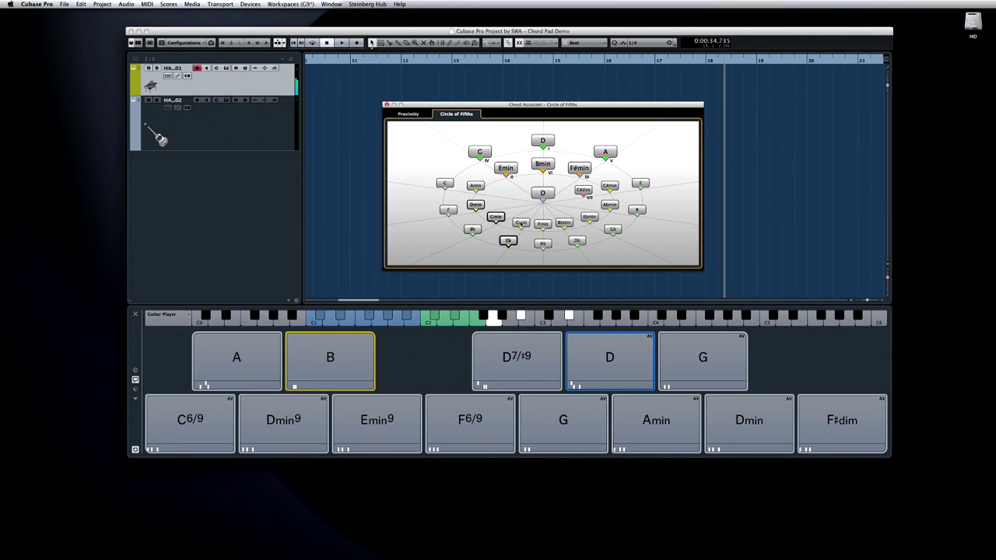
click(522, 222)
click(539, 195)
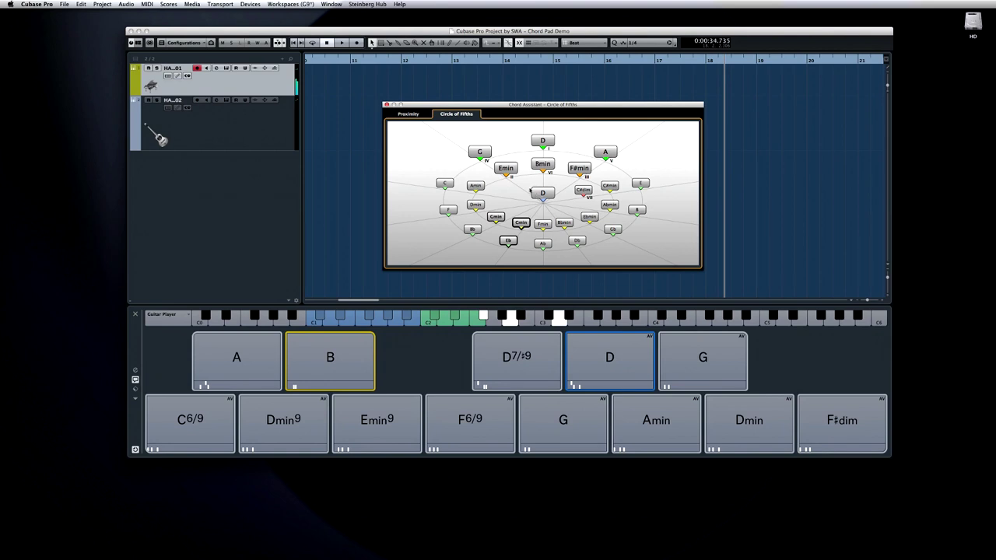
Step: Clear the D7/♯9 pad, assign Ebmin from the Circle of Fifths to it and play the new chord
click(565, 289)
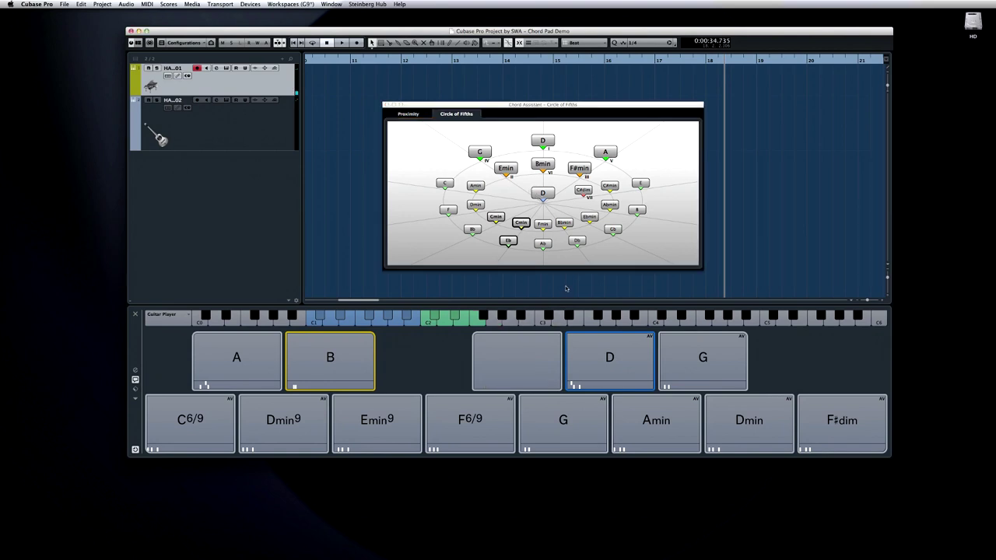
click(589, 218)
right_click(589, 218)
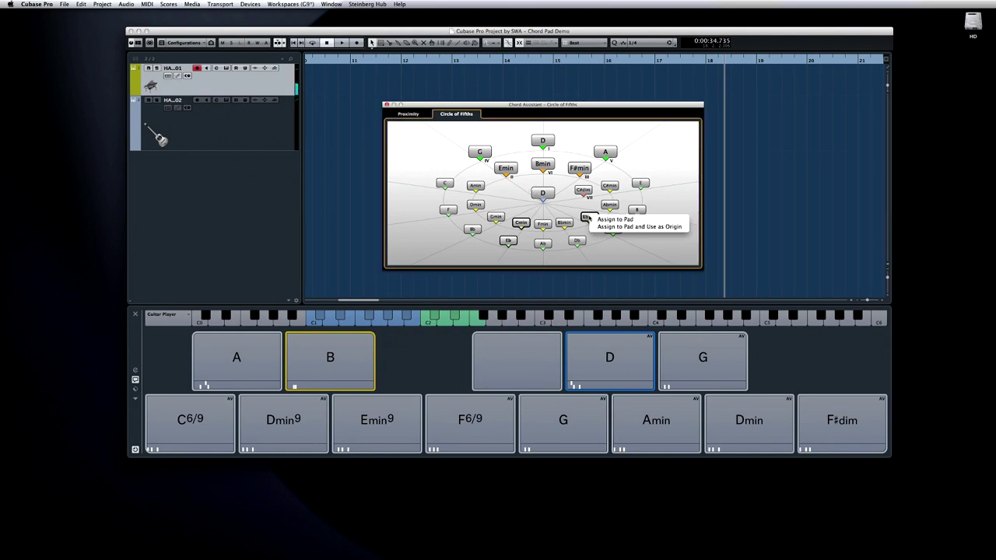
click(591, 219)
click(504, 366)
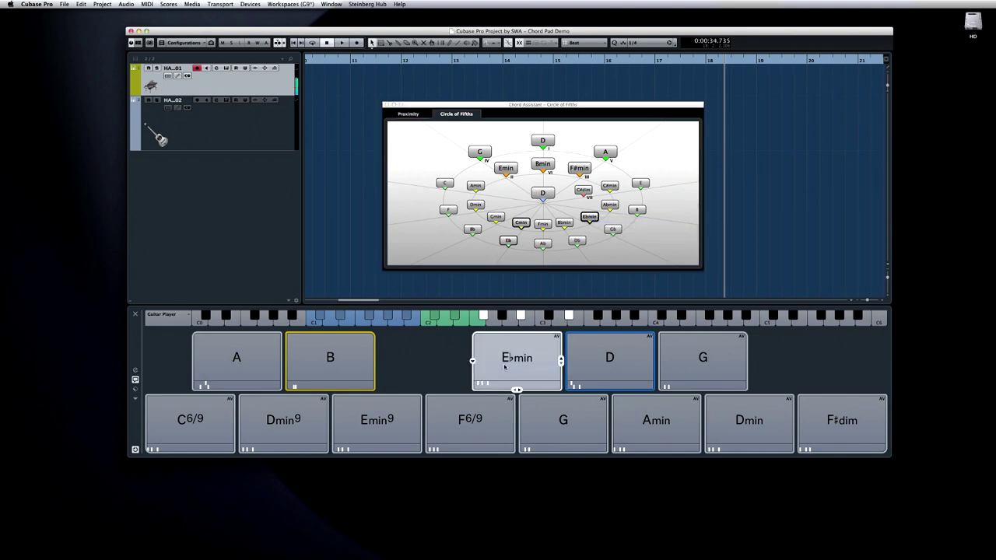
click(589, 219)
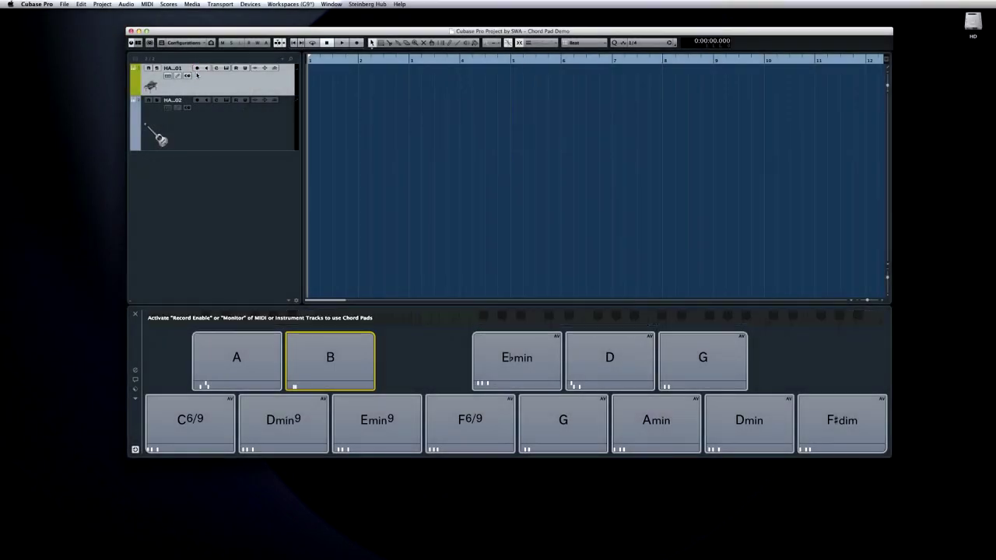
Step: Record-enable the first instrument track, start recording and play the A, Dmin9, Emin9 and F6/9 pads into it
click(197, 68)
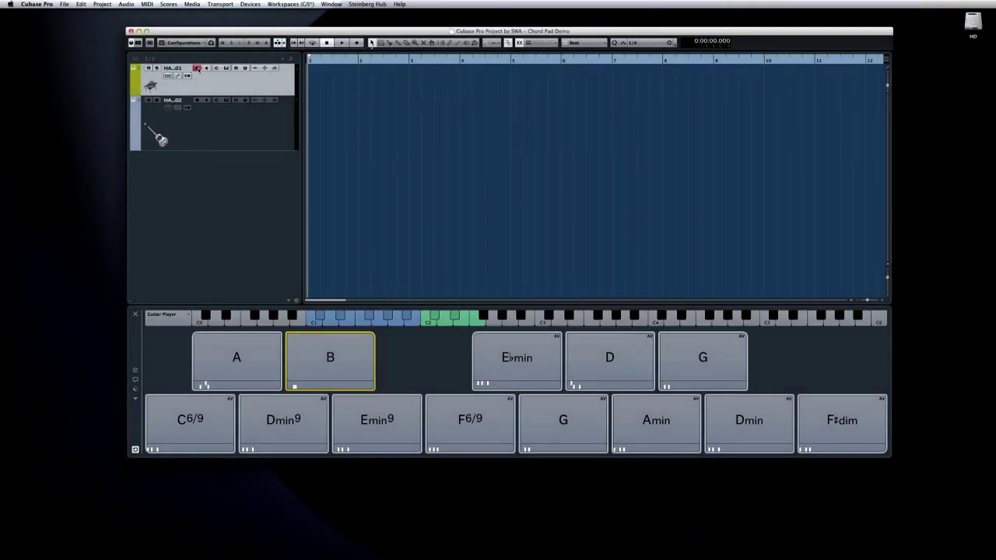
key(KP_Multiply)
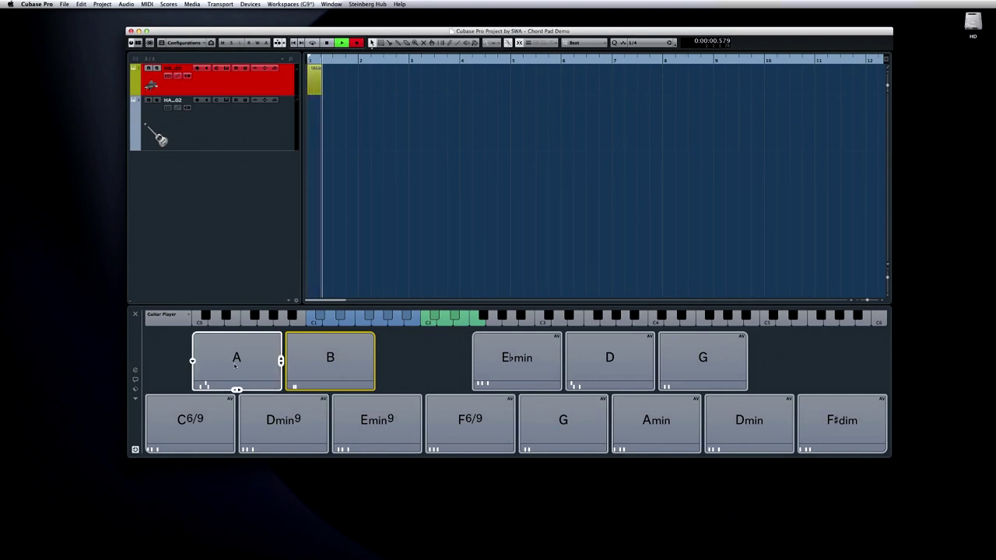
click(233, 386)
click(266, 406)
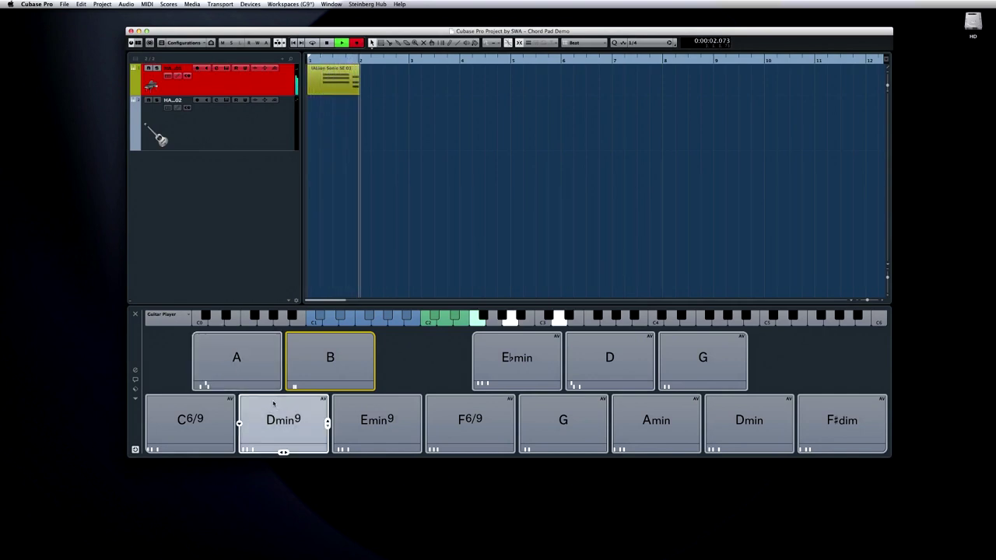
click(373, 420)
click(445, 418)
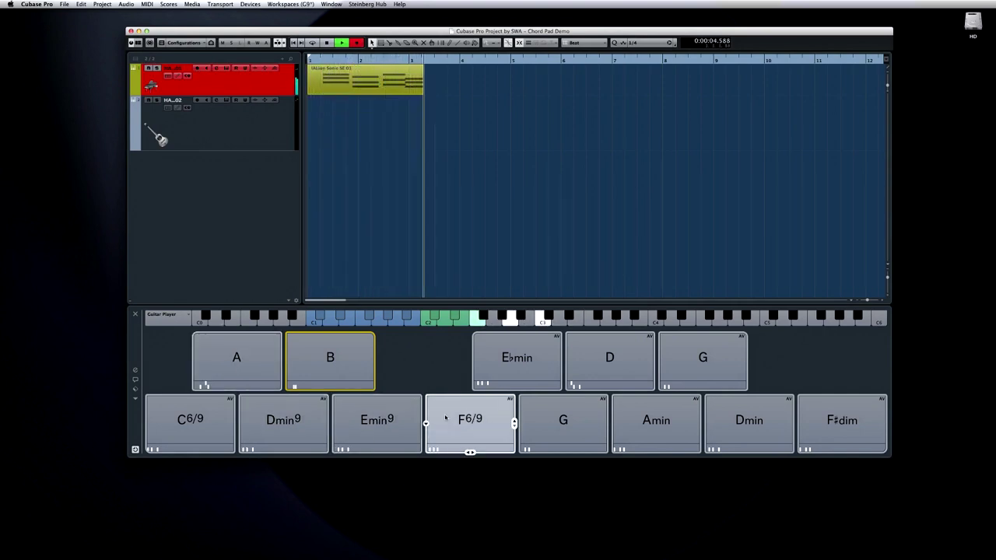
click(189, 424)
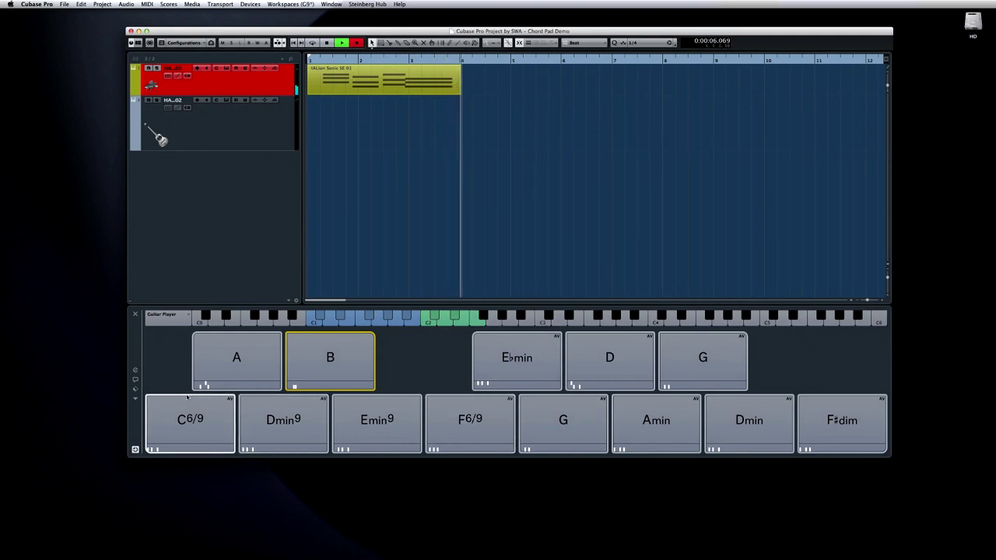
Step: Open the Chord Assistant during recording and record Gmin, Dmin and F from the Circle of Fifths
click(136, 379)
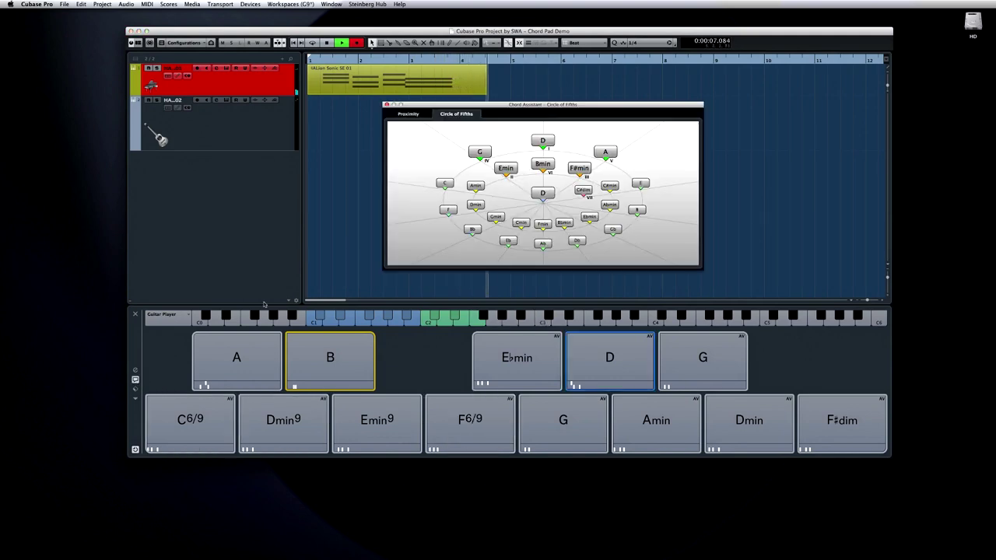
click(495, 217)
click(476, 204)
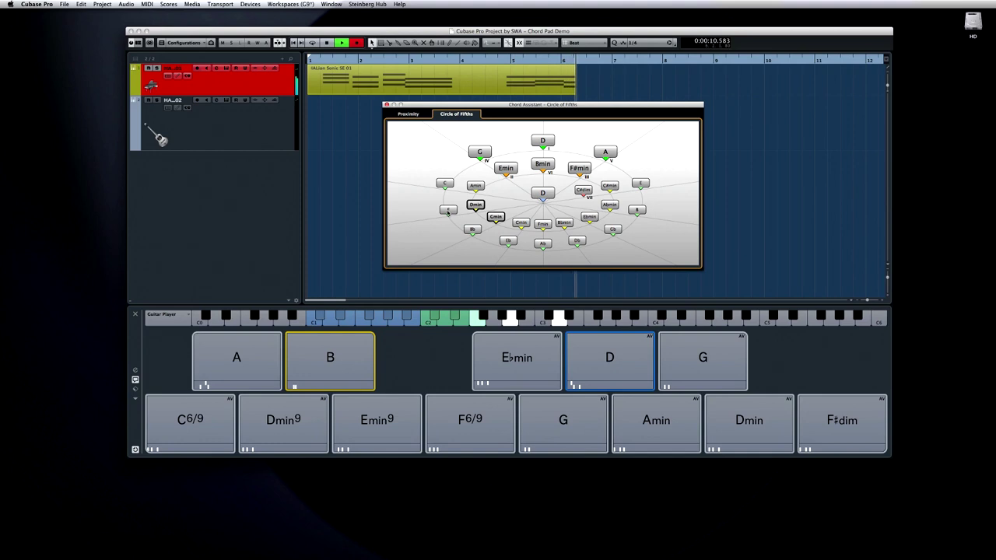
click(448, 210)
Step: Switch the Chord Assistant to Proximity, record D, C, Esus4 and D, and stop the recording
click(408, 114)
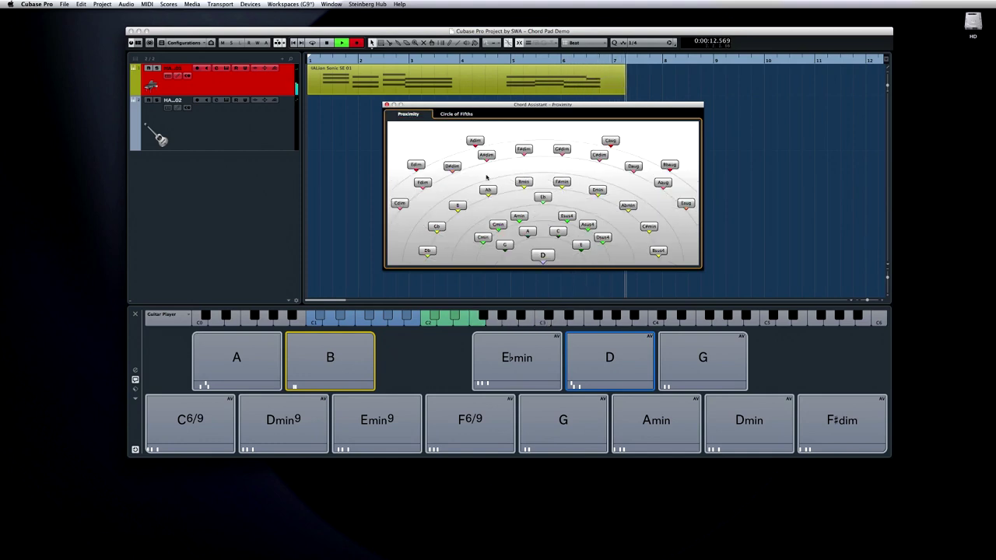
click(542, 255)
click(557, 231)
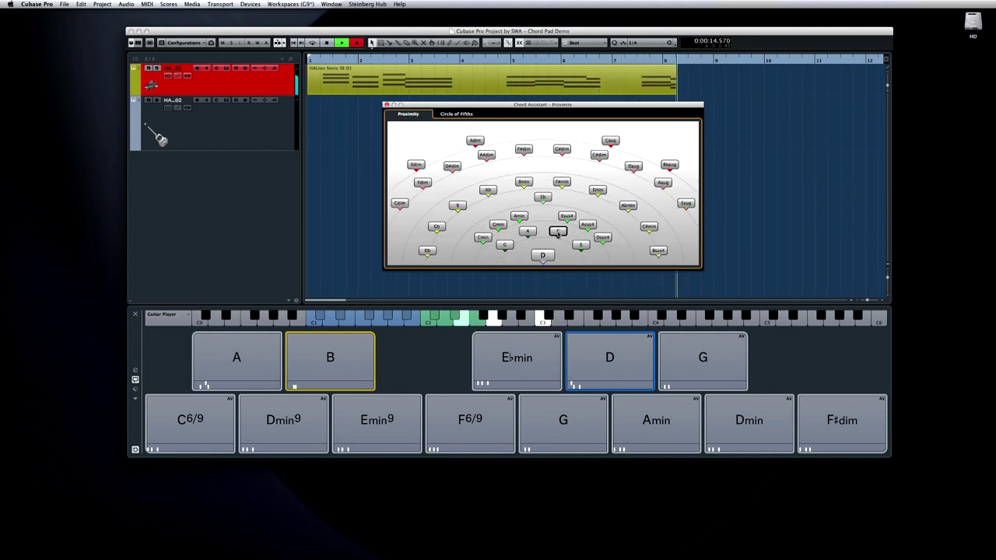
click(566, 217)
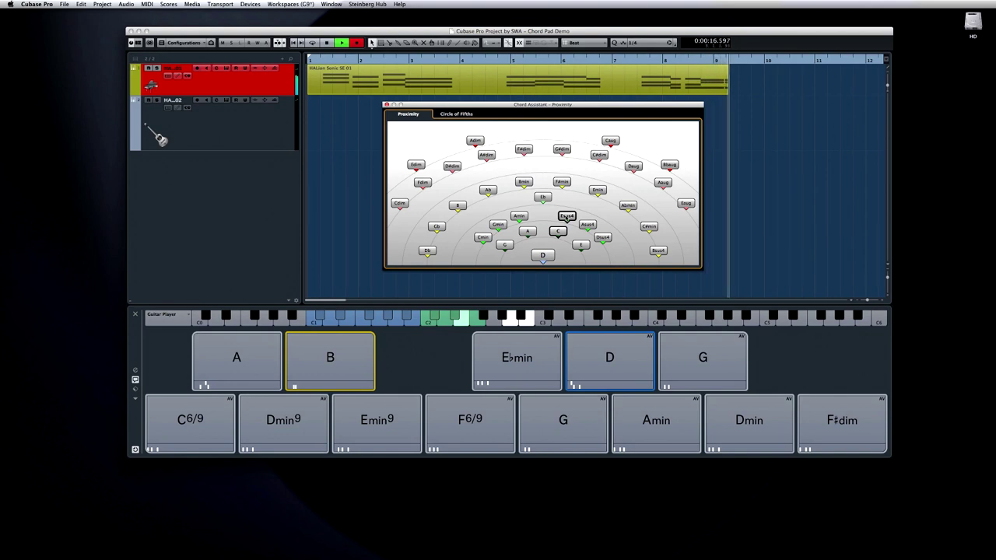
click(544, 255)
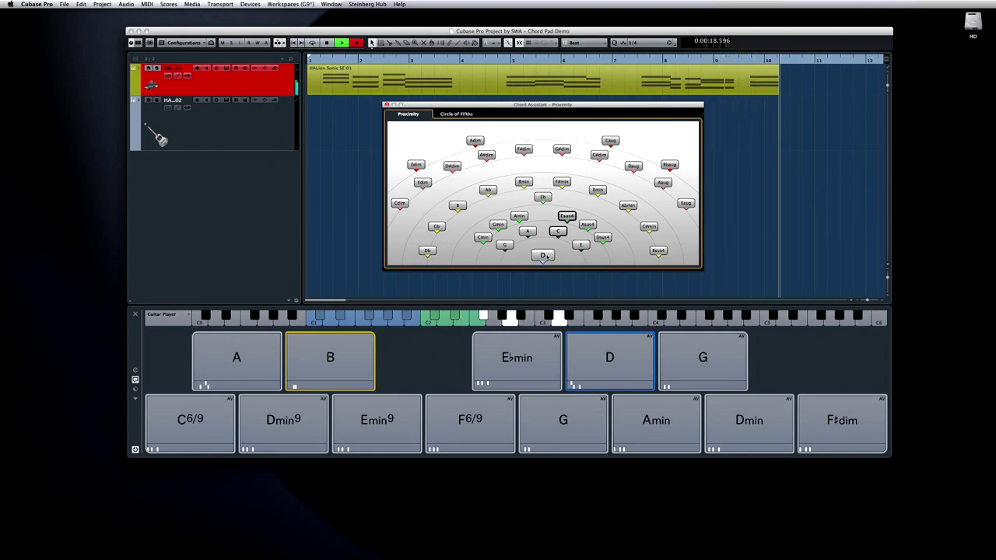
key(space)
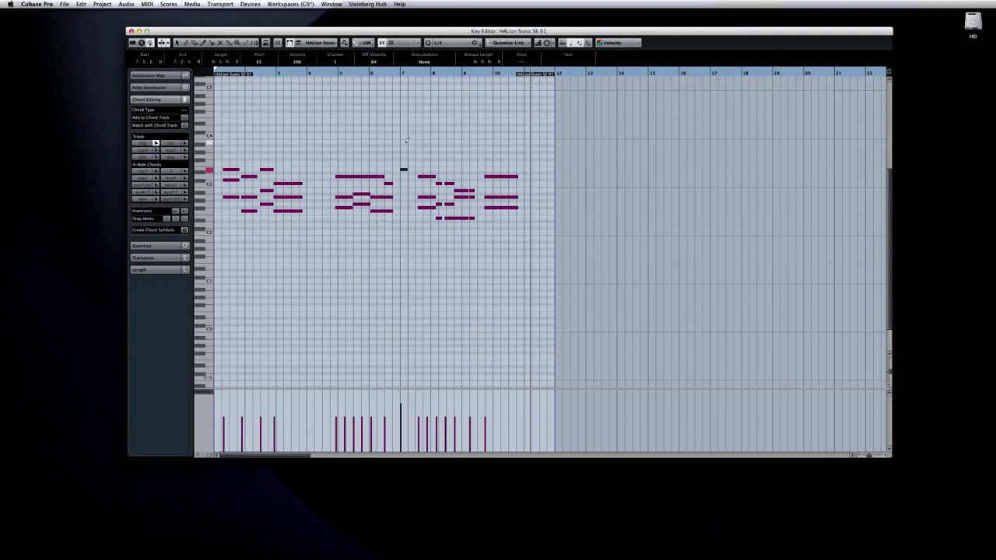
Step: Insert three triads in a row from bar 7 in the Key Editor, above the recorded notes, with the third as a sus2 chord
click(405, 142)
click(411, 148)
click(419, 150)
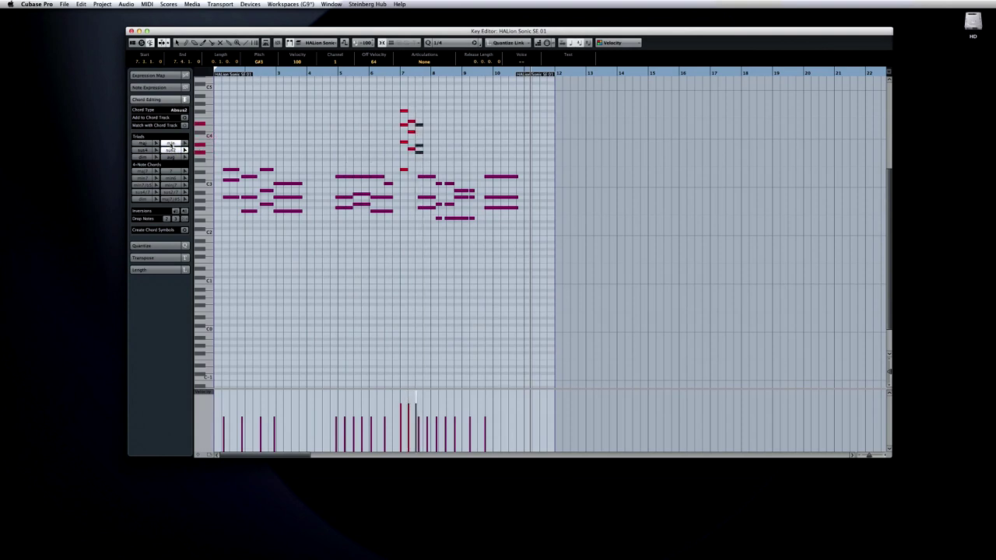
Step: Try the third triad as aug, set it to sus4, and insert four-note chords between bars 5 and 7, ending with a maj7 chord at bar 7
click(171, 158)
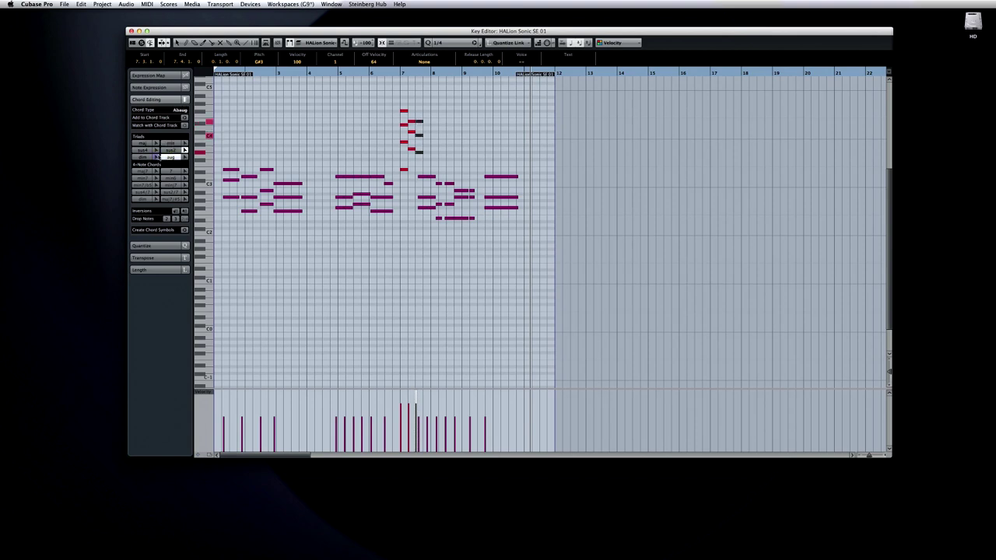
click(143, 151)
click(143, 179)
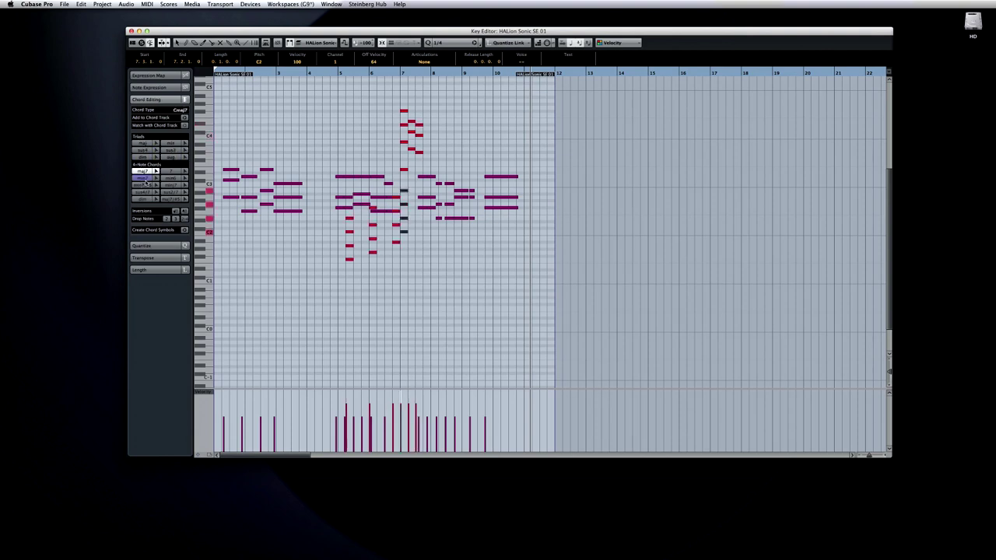
Step: Select the recorded chord just before bar 3, and the notes around bars 7 to 8, to examine their chord types
right_click(272, 145)
click(274, 144)
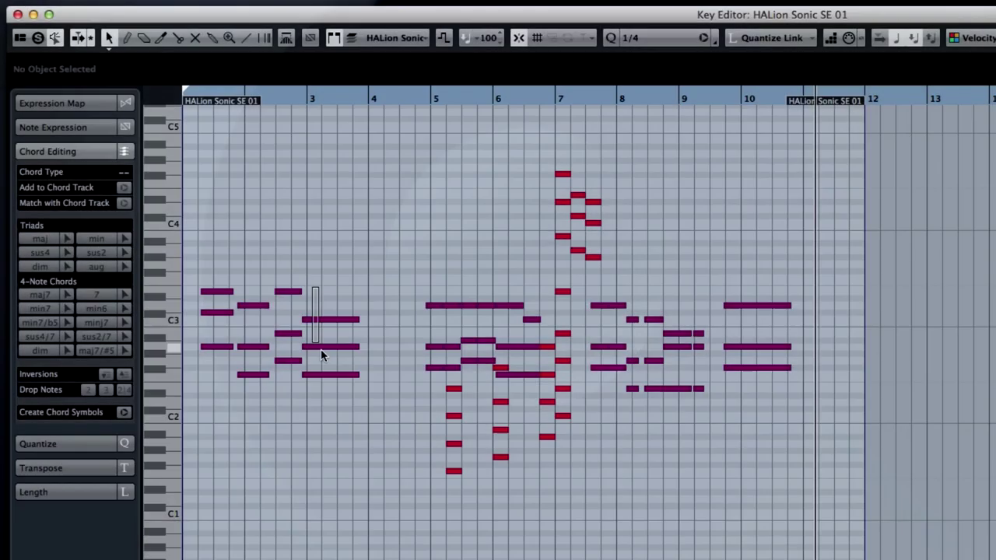
drag(322, 350, 382, 400)
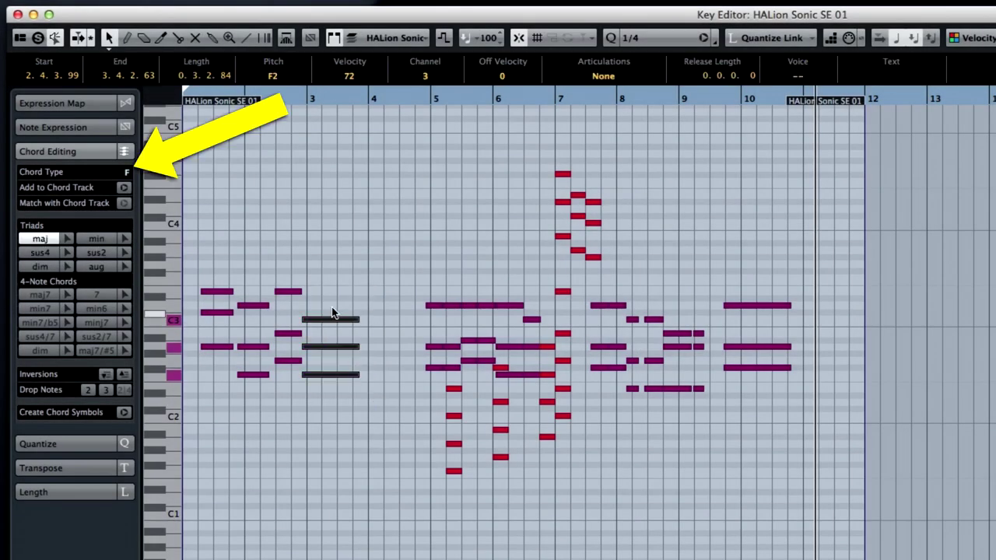
click(590, 186)
drag(586, 171, 659, 439)
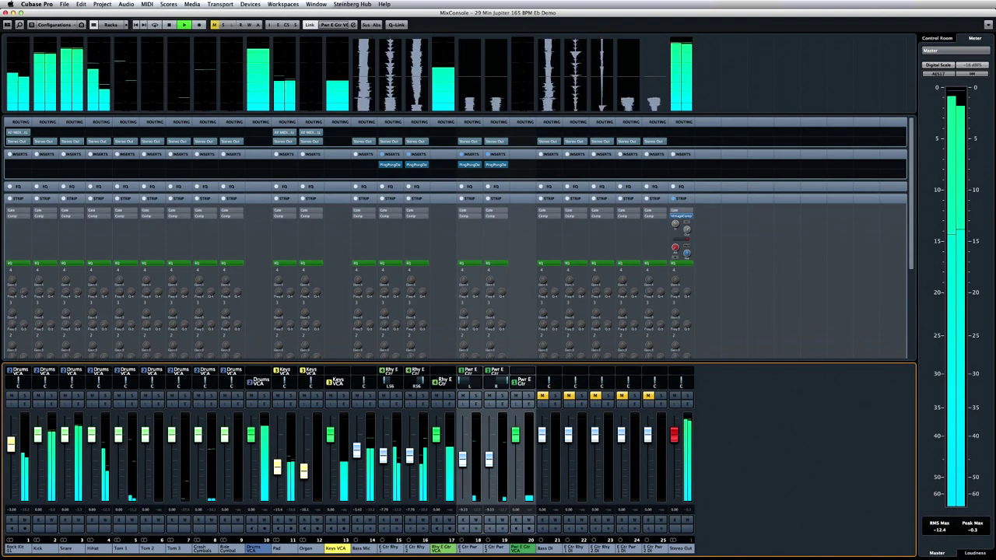
Step: Expand and collapse the EQ rack in the MixConsole, and examine the lower modules of the channel strips
click(496, 187)
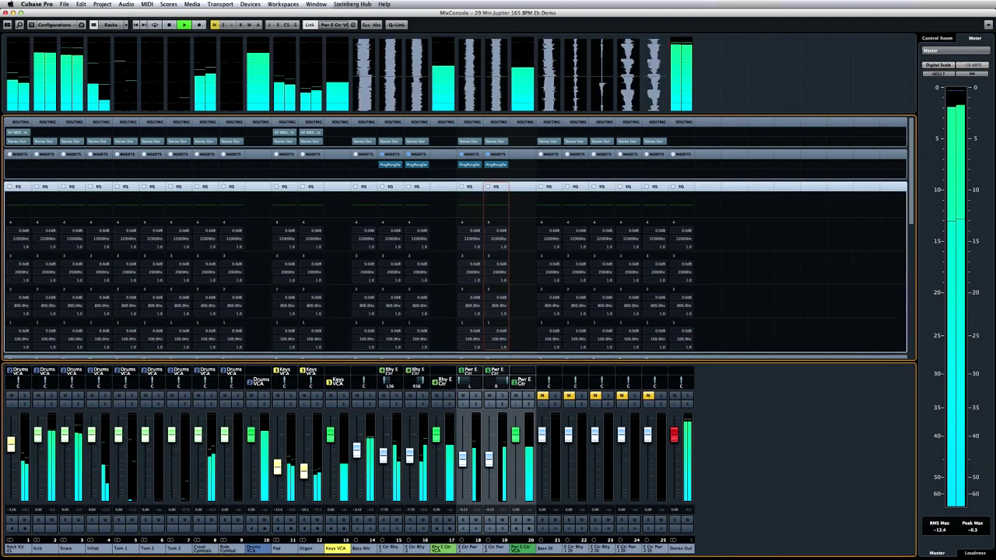
click(495, 187)
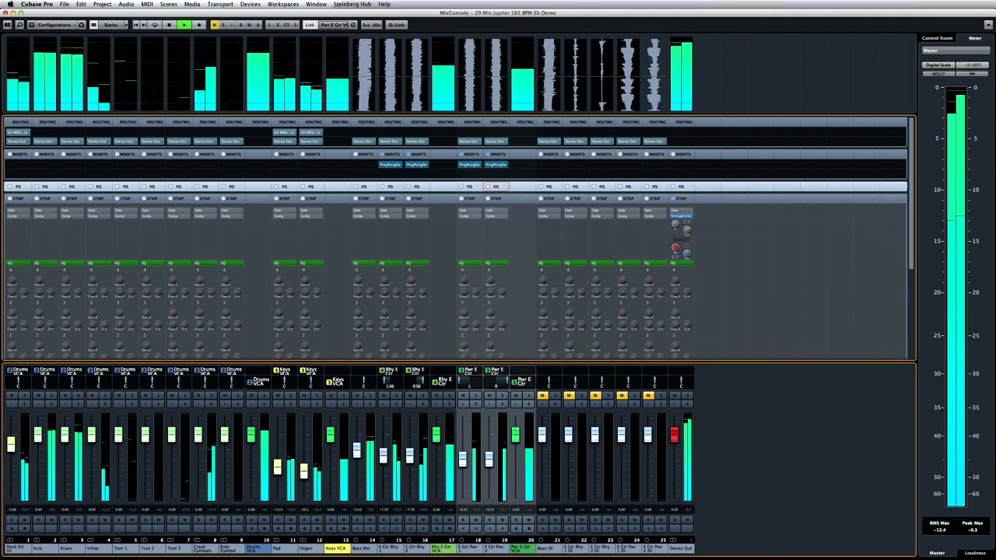
scroll(495, 187, down, 5)
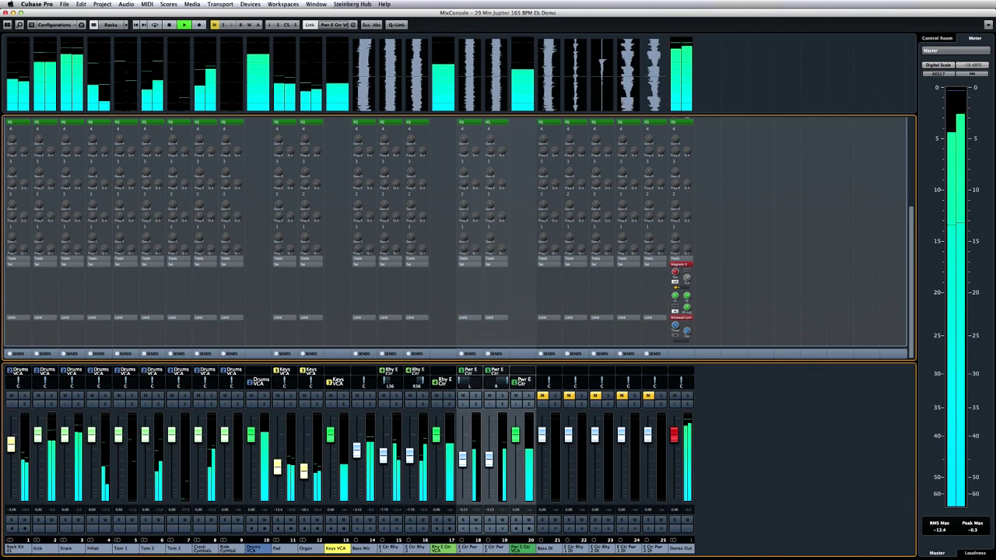
Step: Open the Stereo Out channel settings, examine its strip modules and Channel Strip controls, and close the settings
click(686, 404)
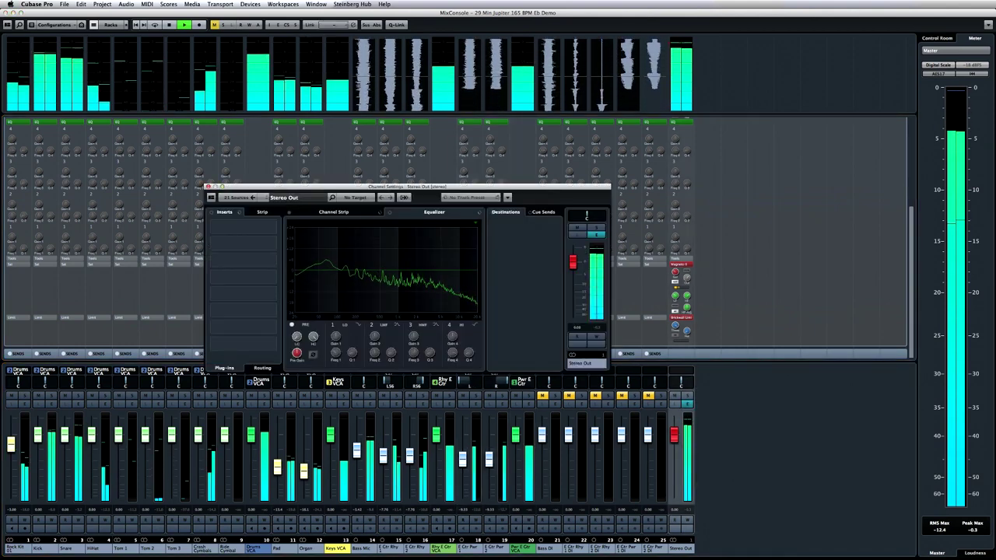
click(262, 211)
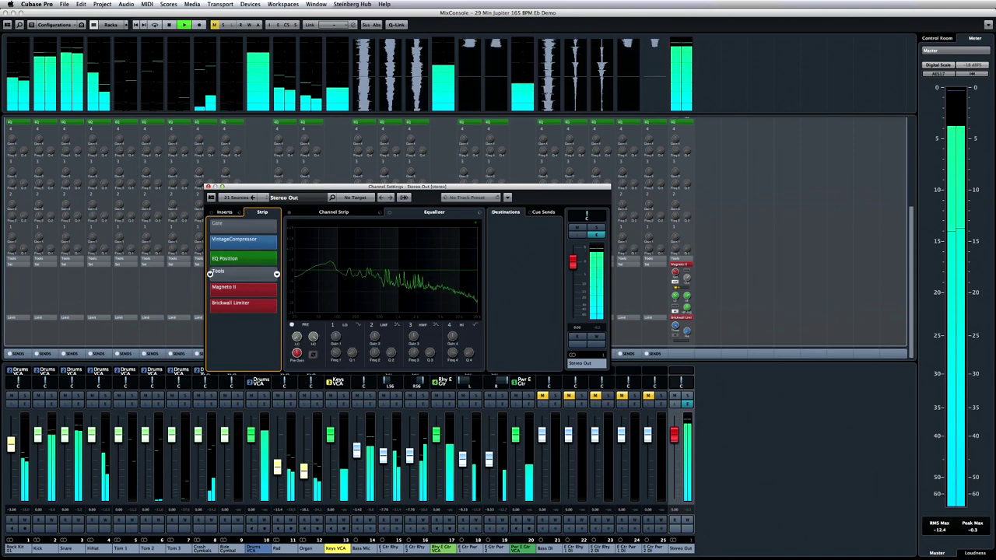
click(333, 212)
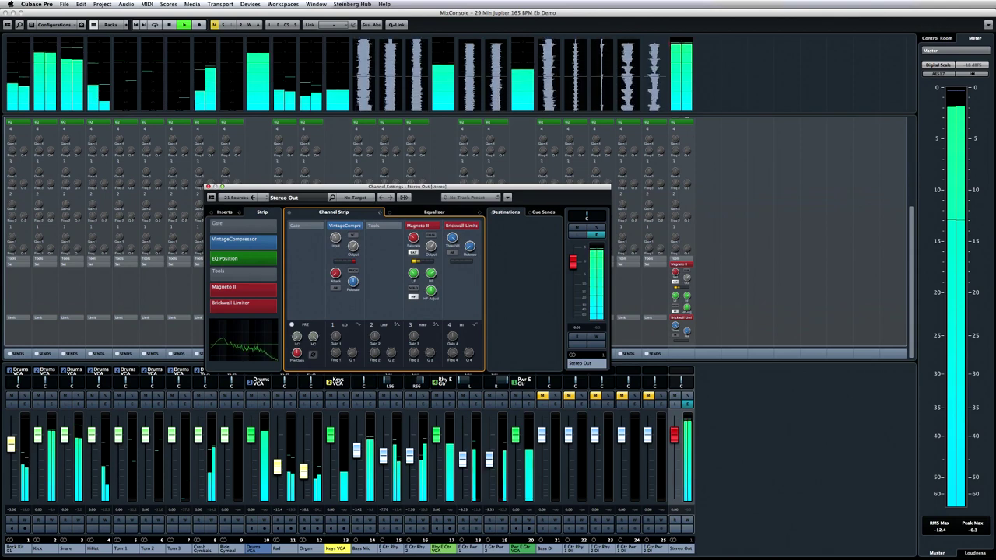
click(208, 187)
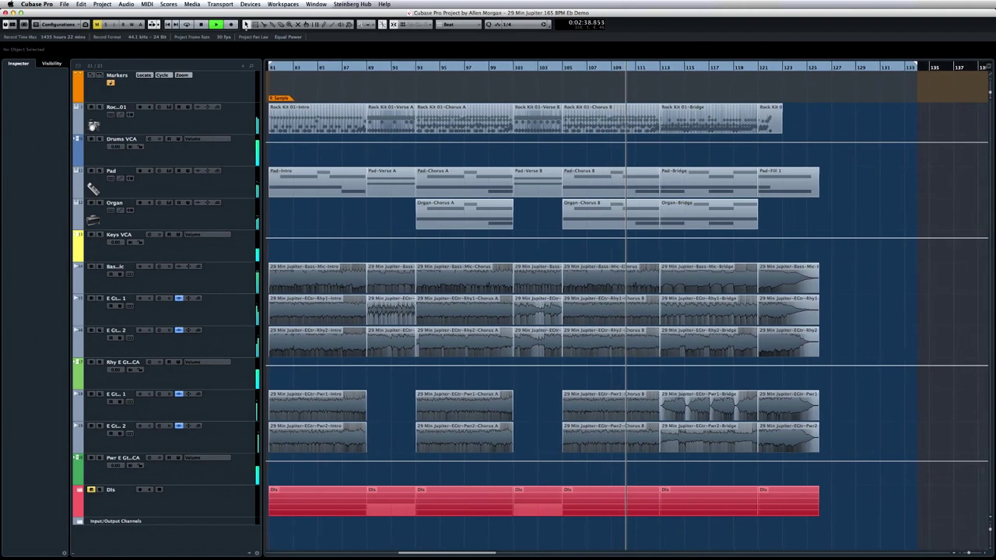
Step: Set the project's track height to one row and unfold the DIs folder track
click(990, 516)
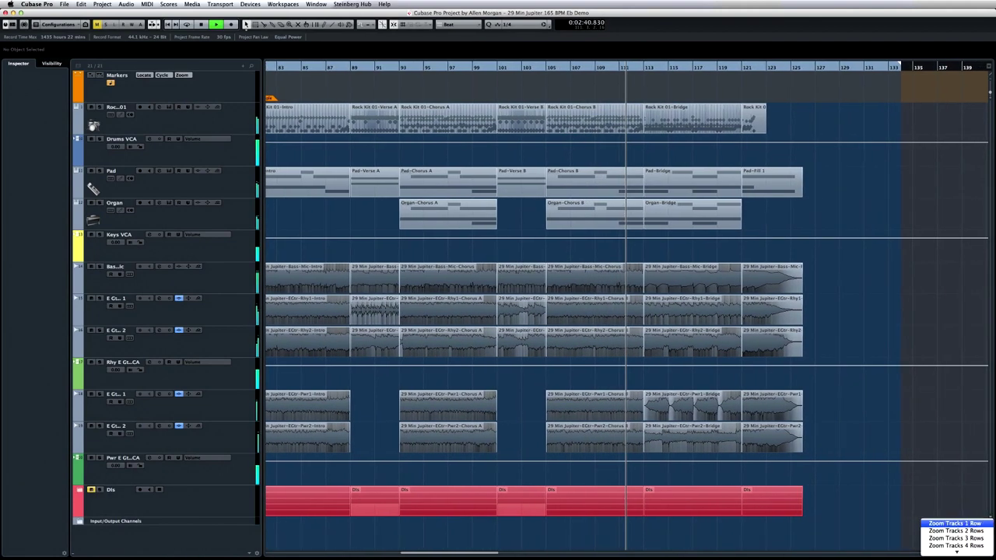
click(954, 524)
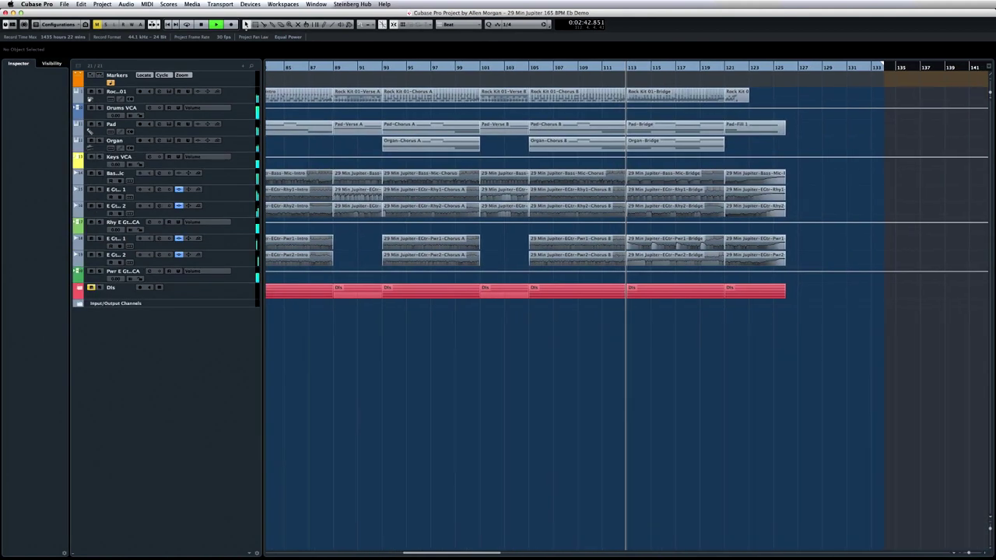
click(79, 288)
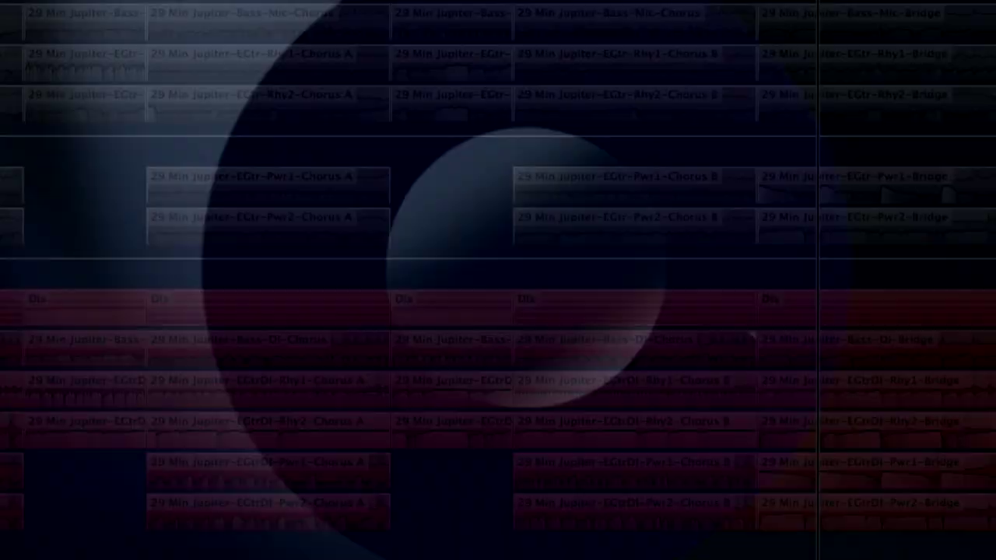
Step: Select the second Bass-DI-Chorus event in the DIs folder and step the selection down through the DI guitar events below it
click(556, 307)
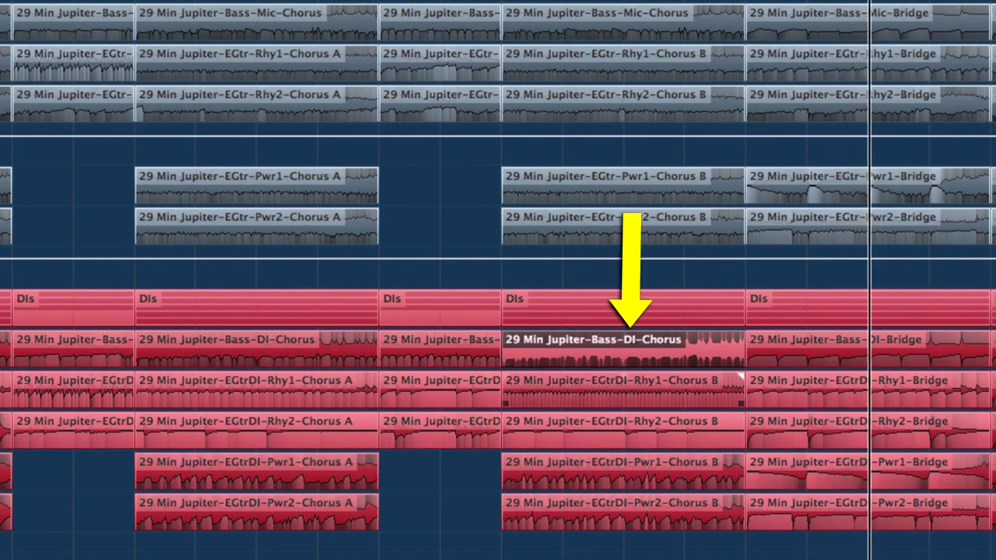
key(Down)
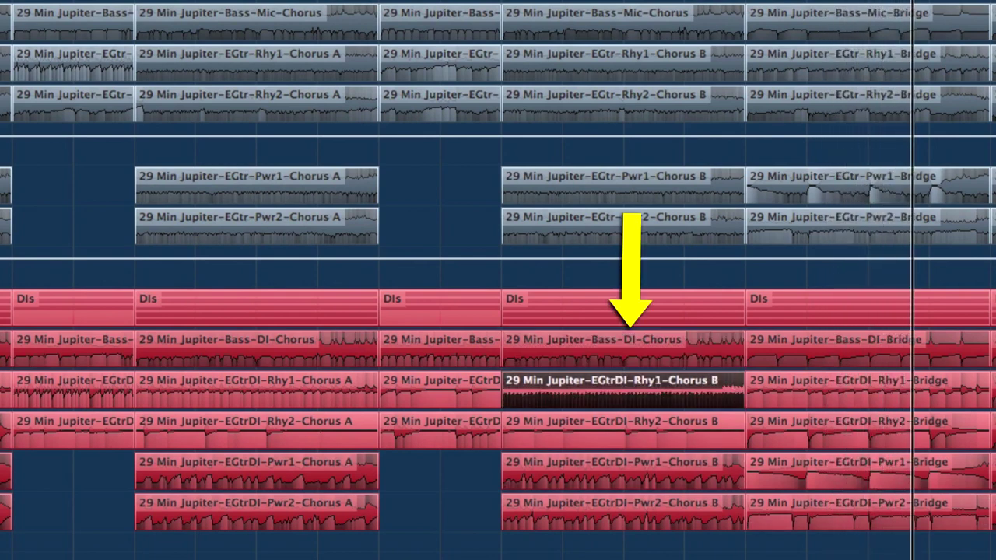
key(Down)
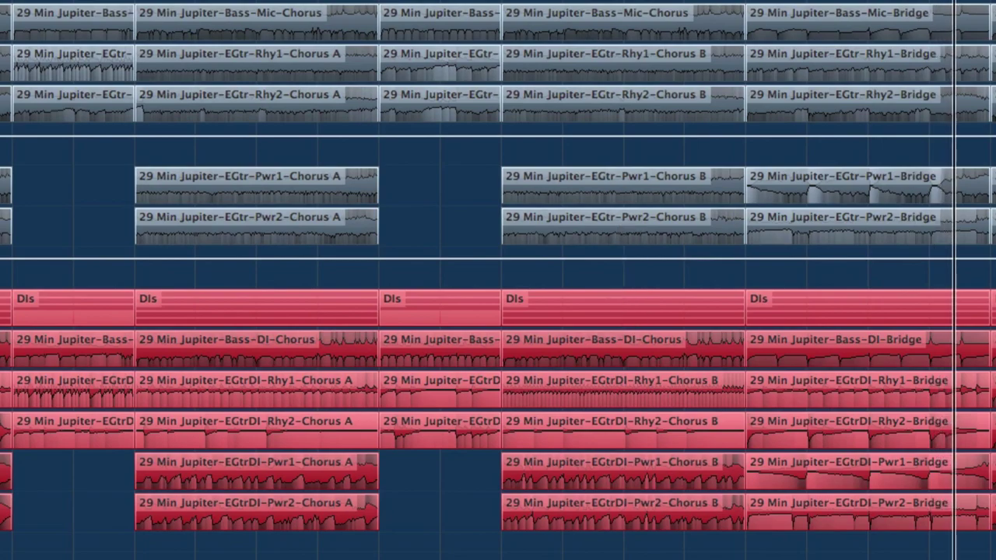